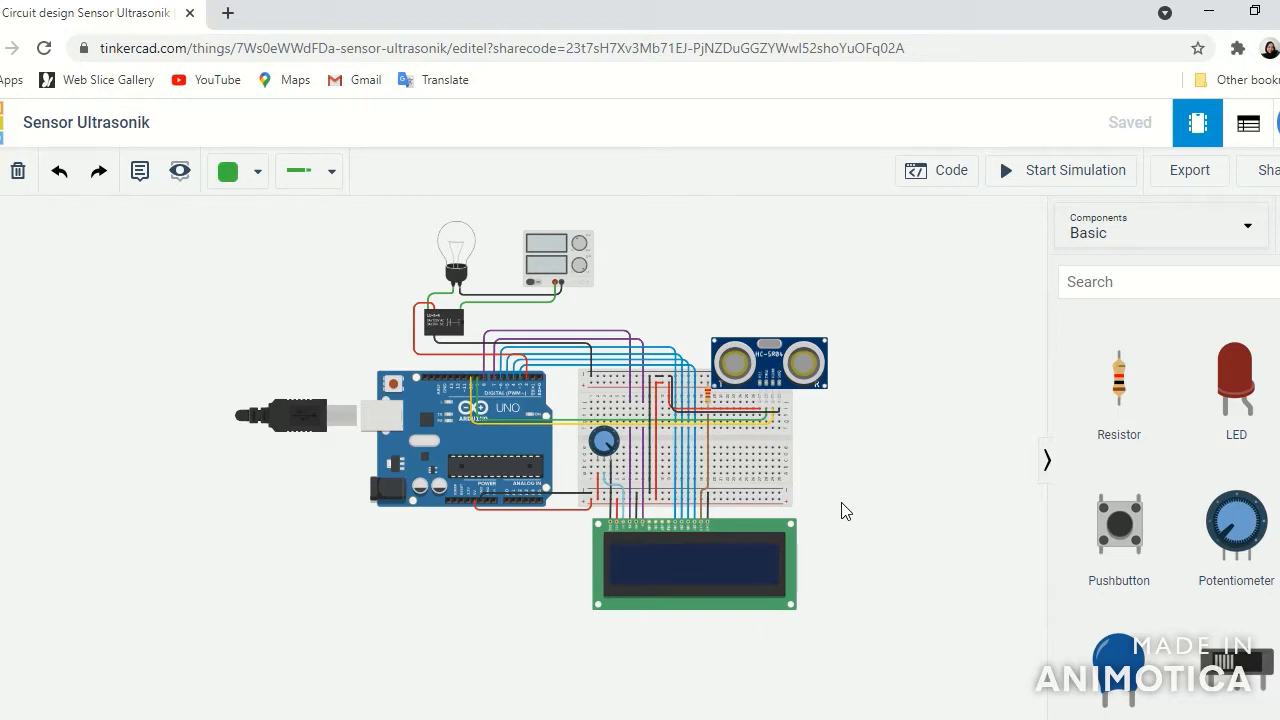
Step: Examine how the LCD's pins are wired to the breadboard, the potentiometer and the Arduino Uno
scroll(760, 566, up, 3)
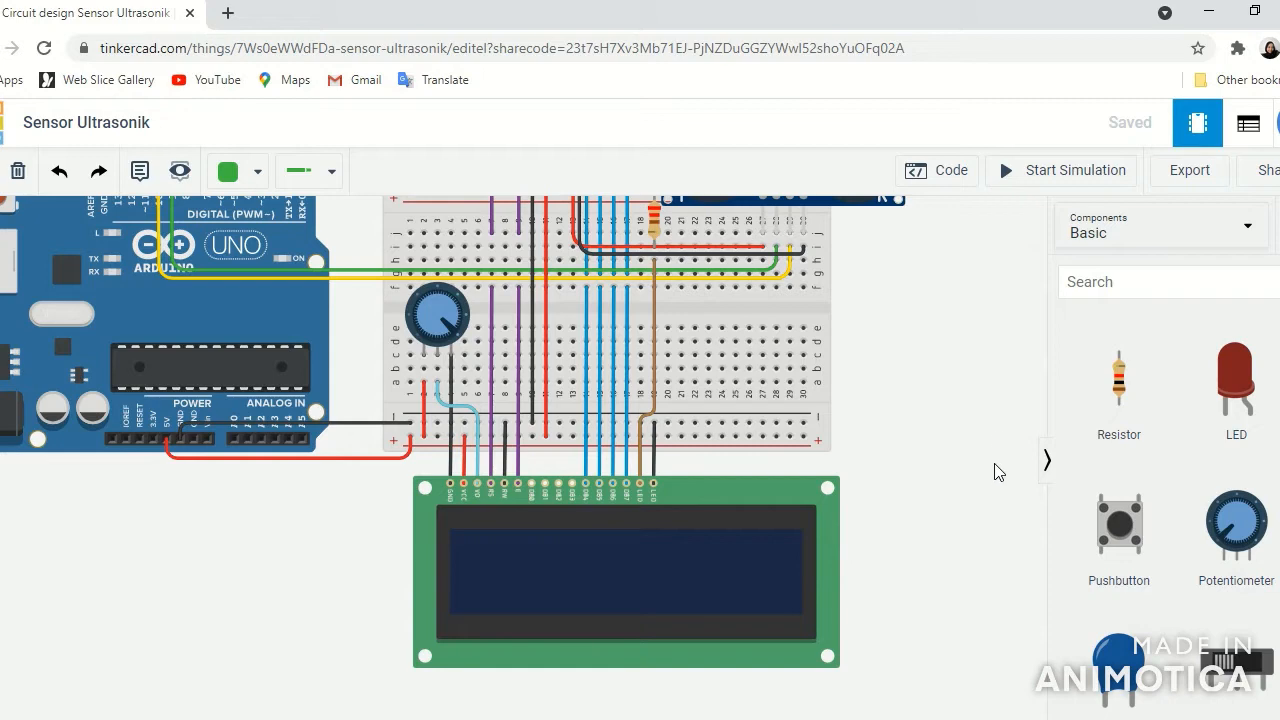
mouse_move(955, 482)
mouse_down()
mouse_move(958, 514)
mouse_move(969, 502)
mouse_up()
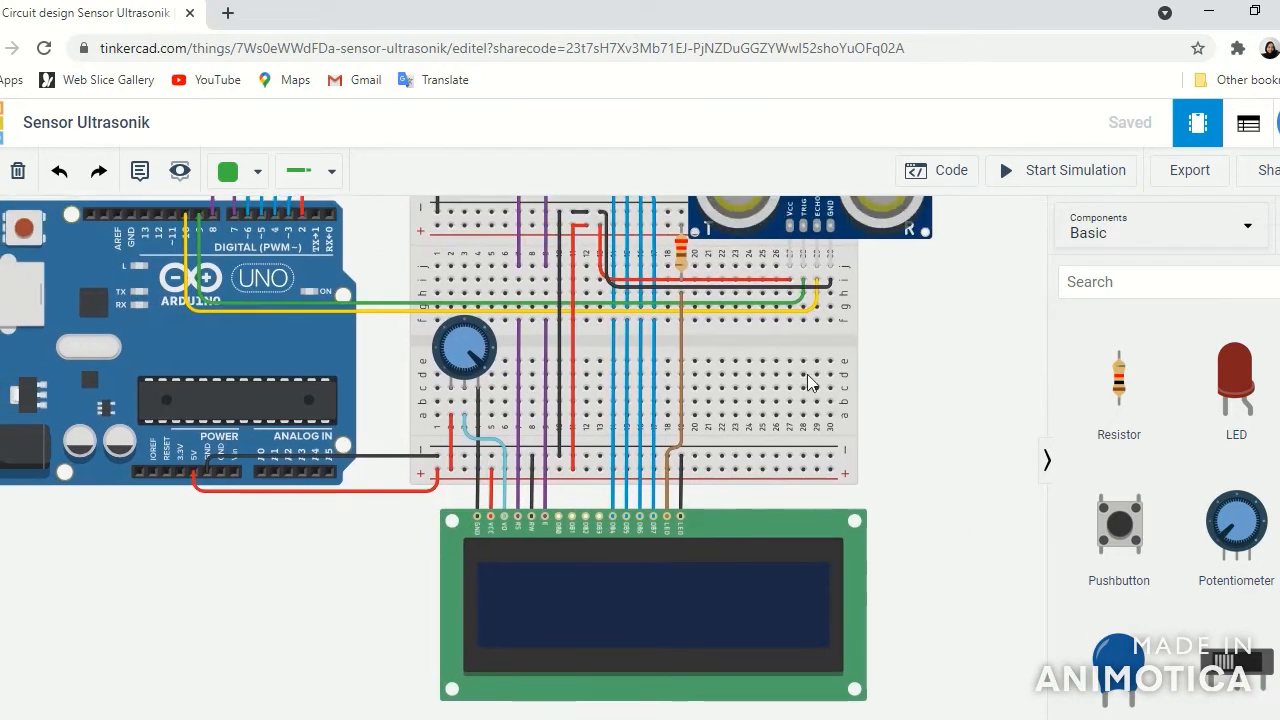
scroll(954, 503, down, 2)
drag(938, 311, 952, 338)
scroll(718, 486, up, 5)
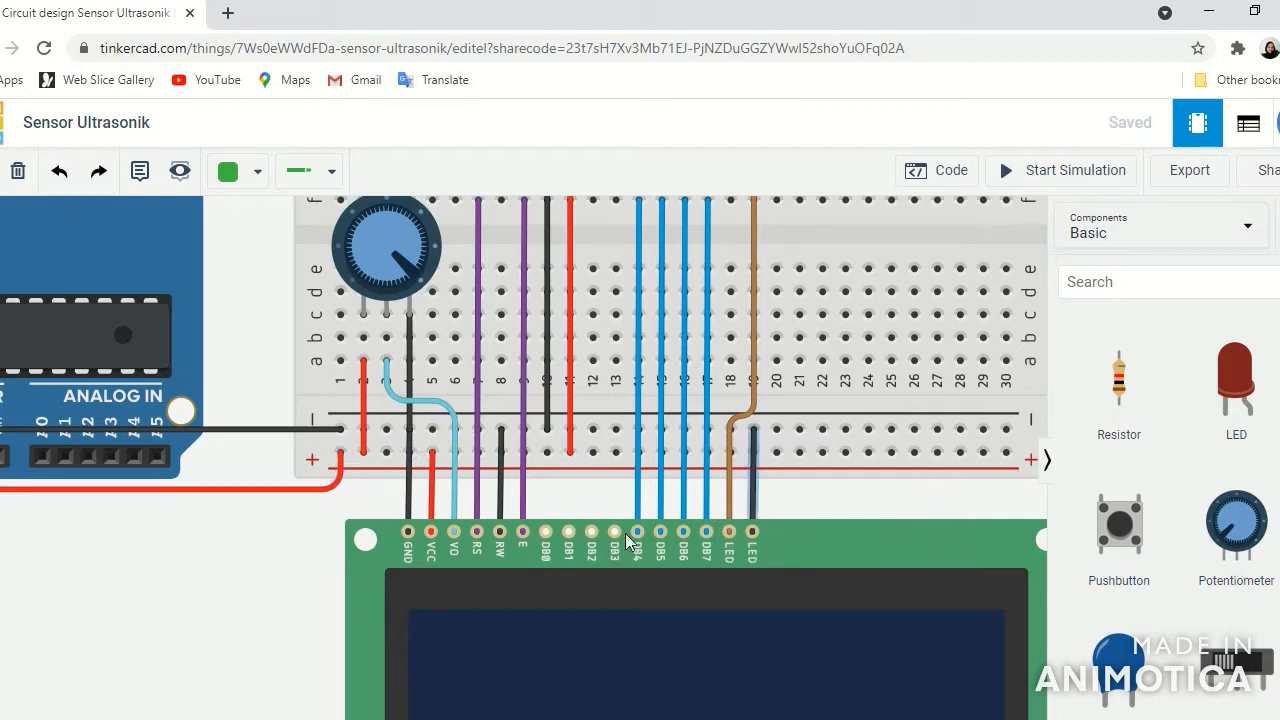
mouse_move(300, 591)
mouse_down()
mouse_move(298, 562)
mouse_move(298, 601)
mouse_up()
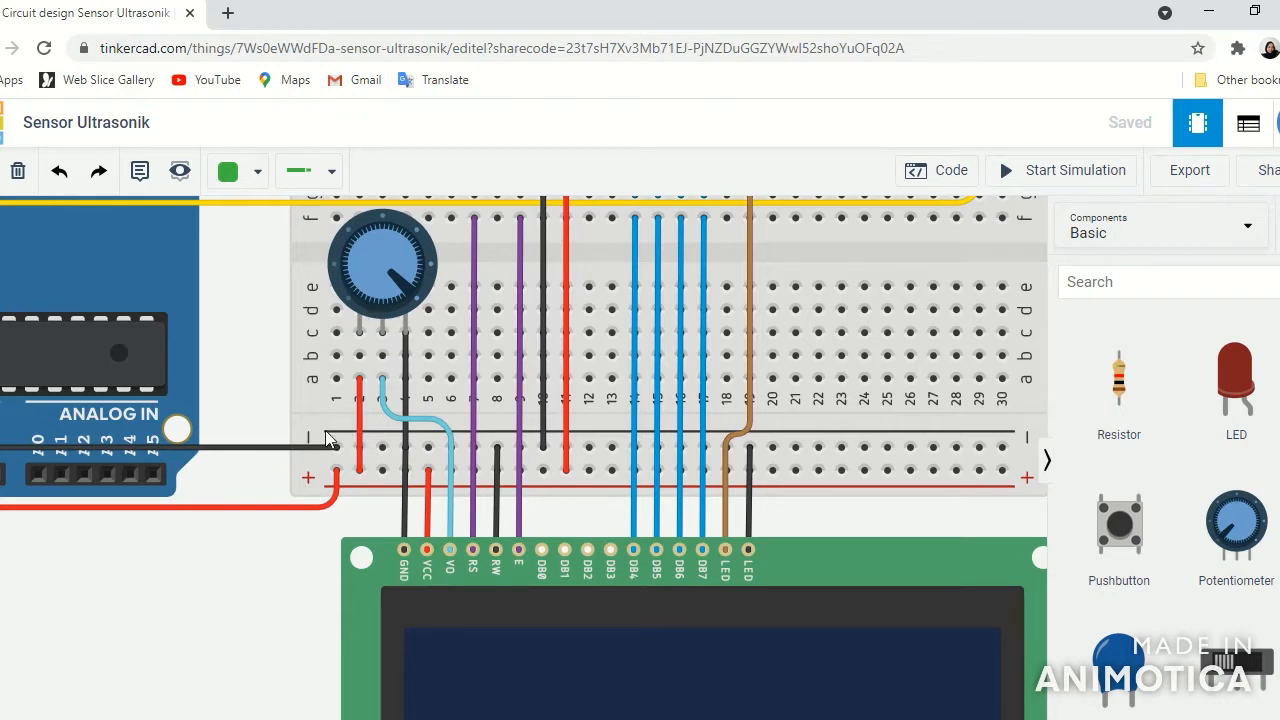
Step: Examine how the HC-SR04 sensor's VCC and GND pins are wired to the breadboard's power rails
scroll(283, 531, down, 2)
drag(258, 587, 195, 681)
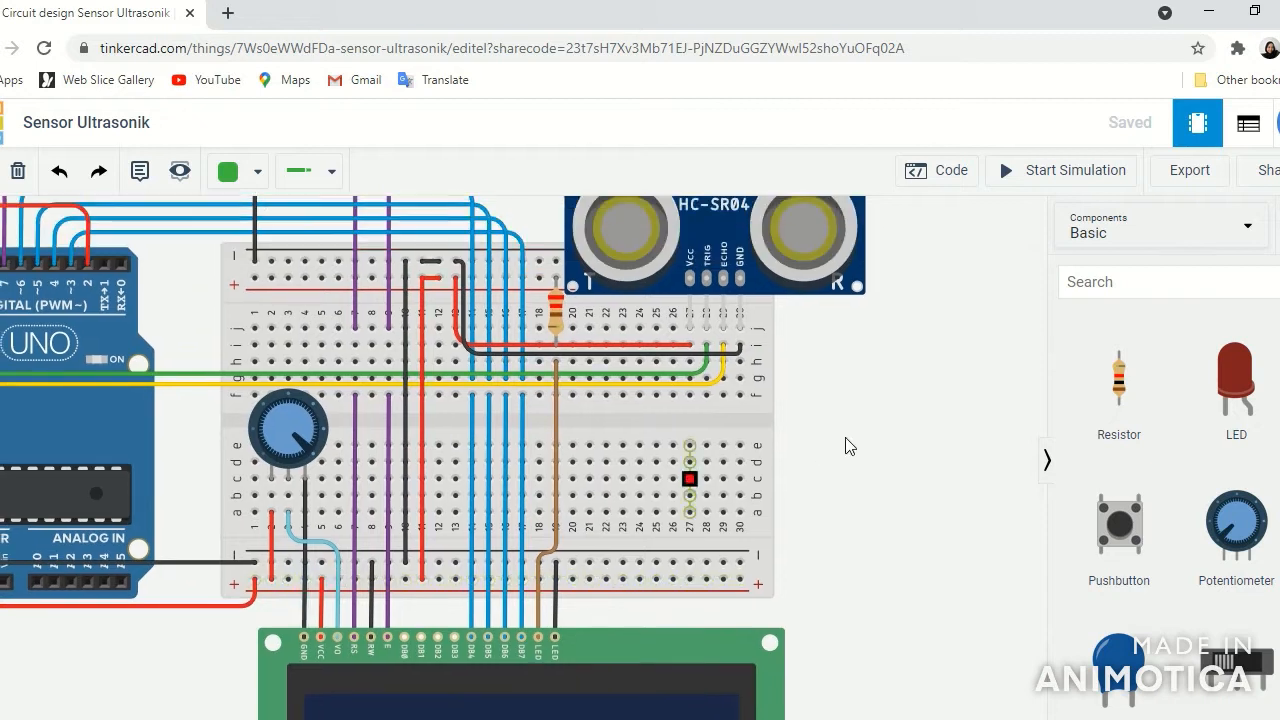
drag(934, 408, 869, 511)
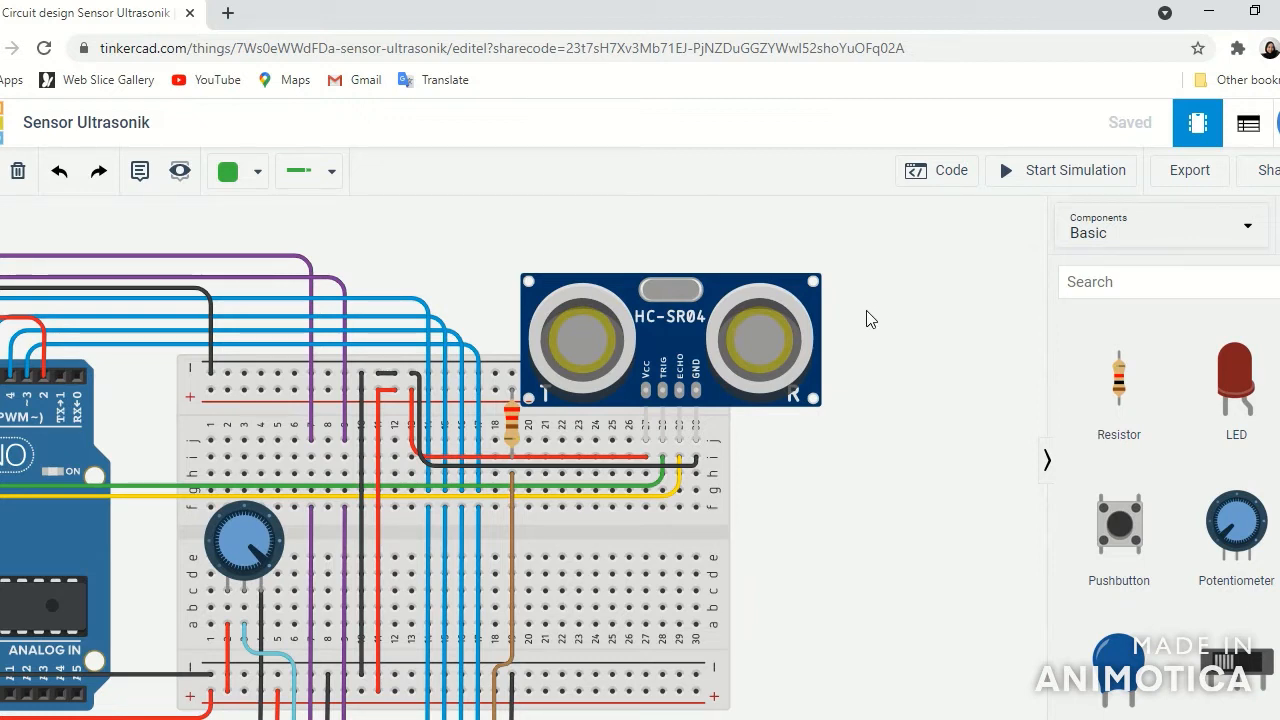
scroll(900, 355, up, 3)
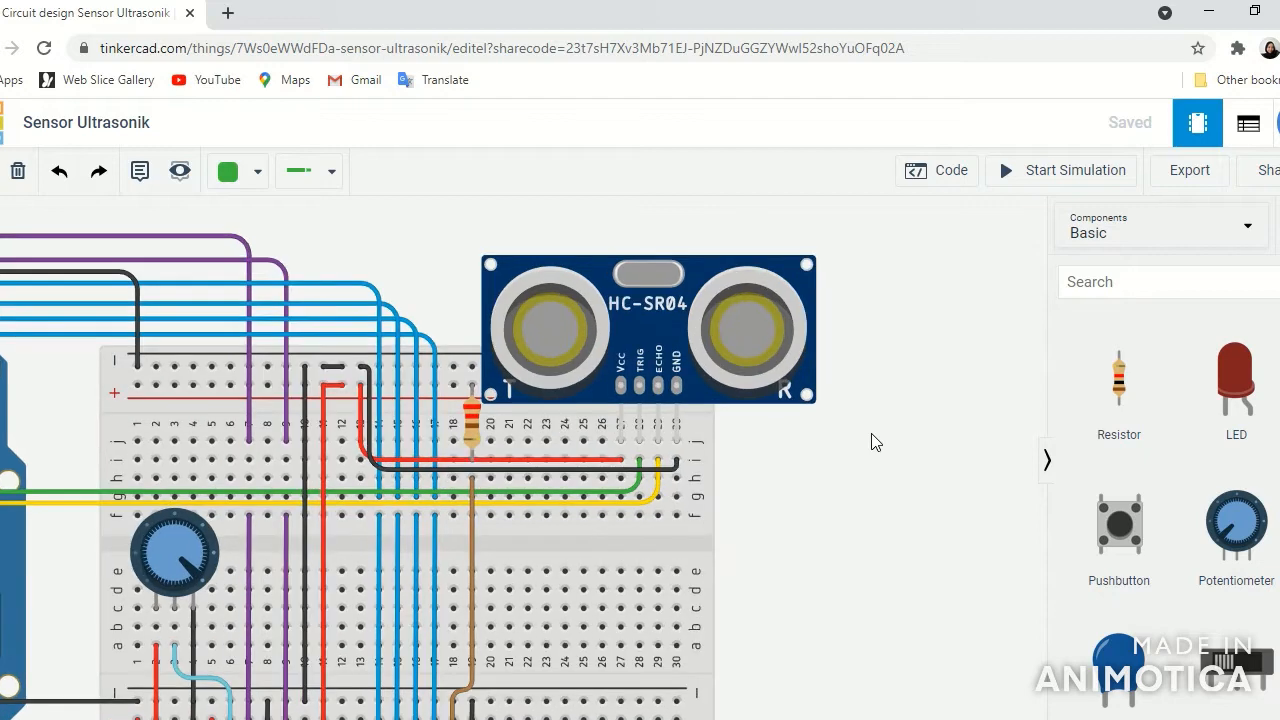
drag(975, 417, 970, 425)
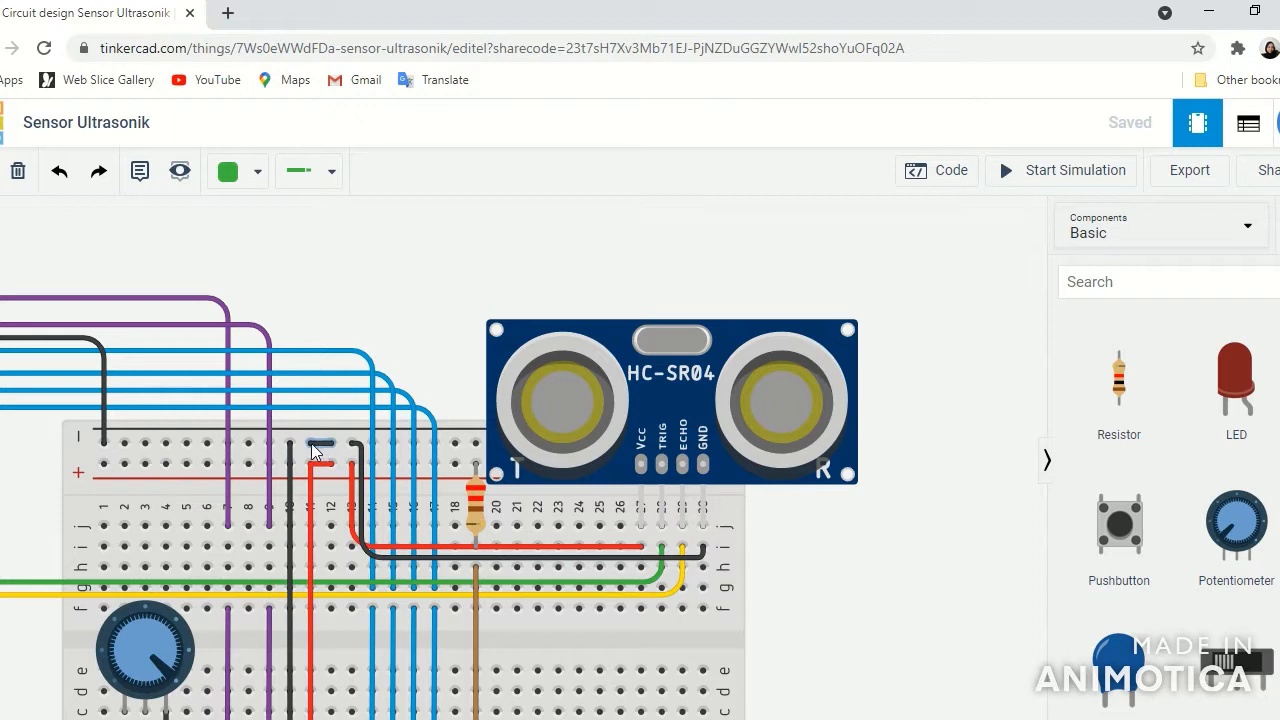
click(288, 469)
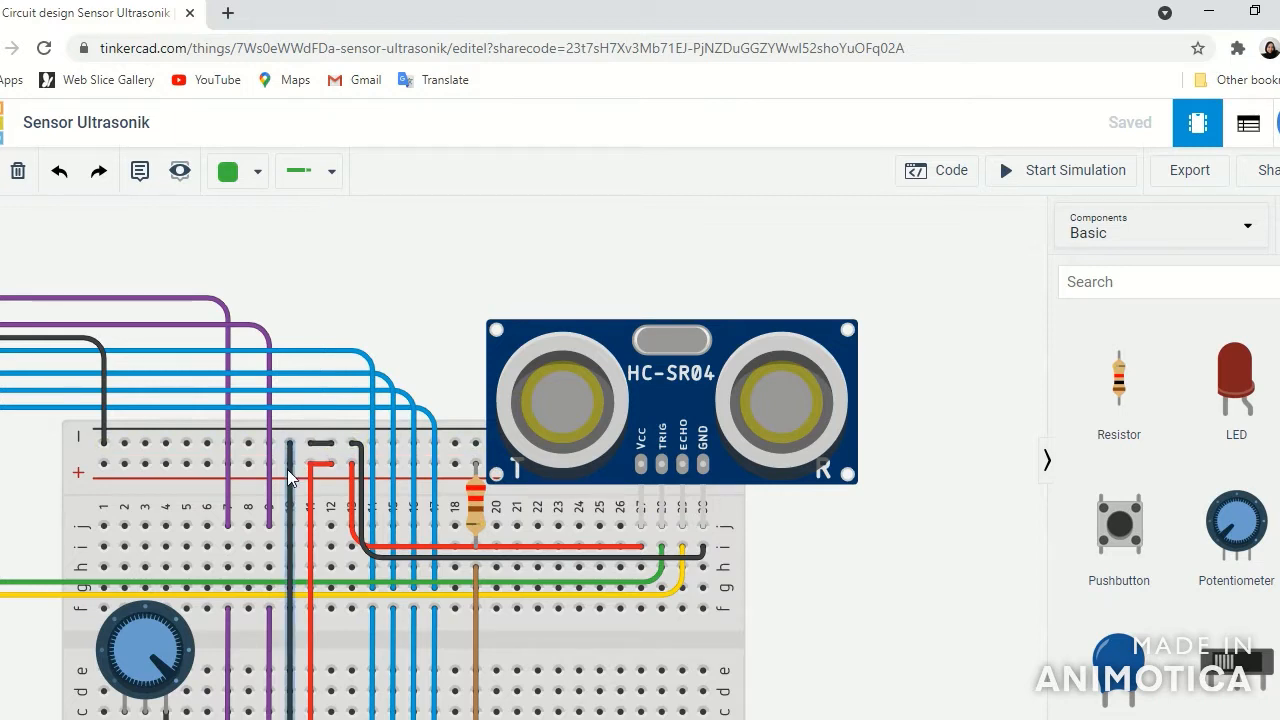
click(627, 553)
scroll(571, 550, down, 3)
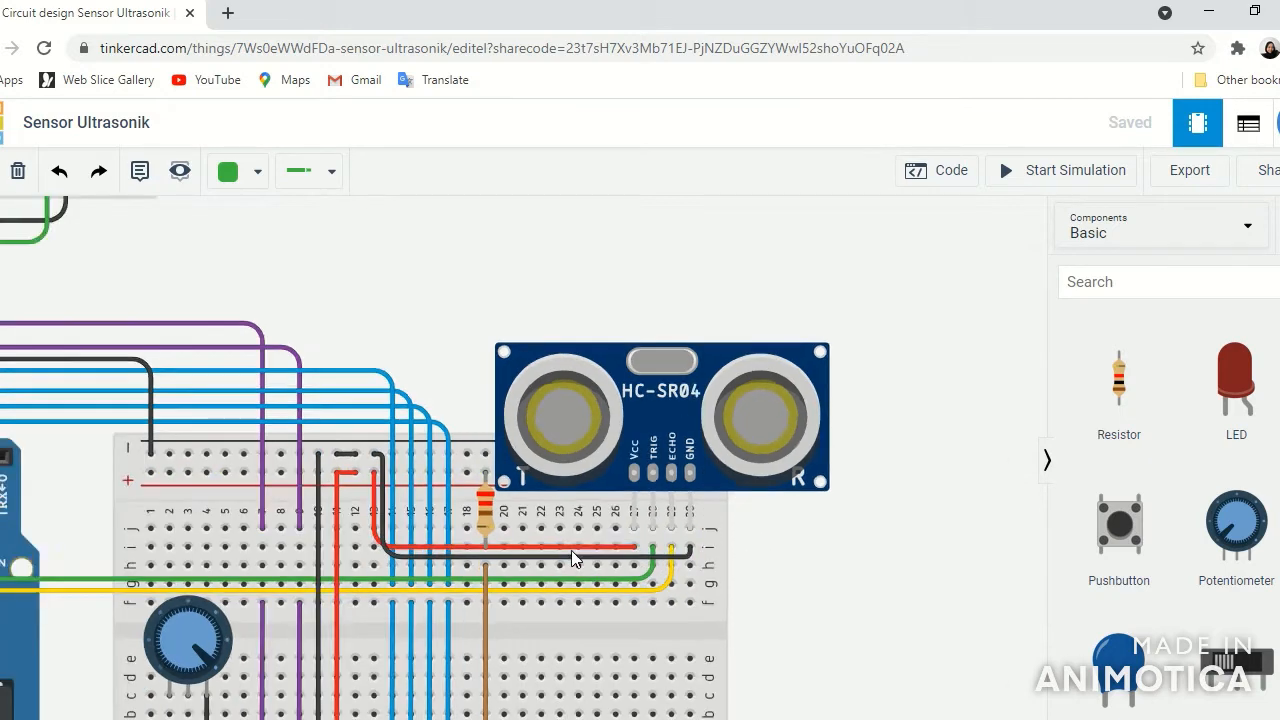
Step: Trace the Arduino's 5V and GND wires to the breadboard rails and the wires at the sensor's TRIG and ECHO pins
scroll(571, 550, down, 2)
drag(814, 620, 846, 531)
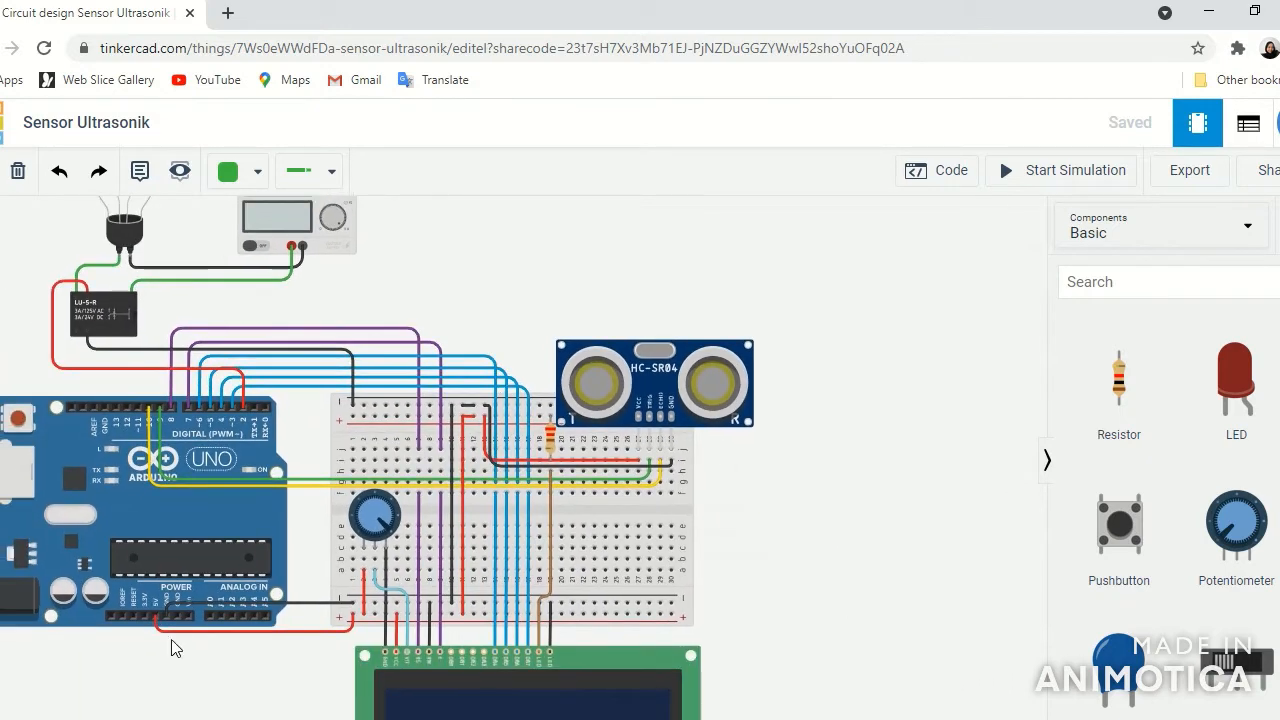
scroll(196, 646, up, 3)
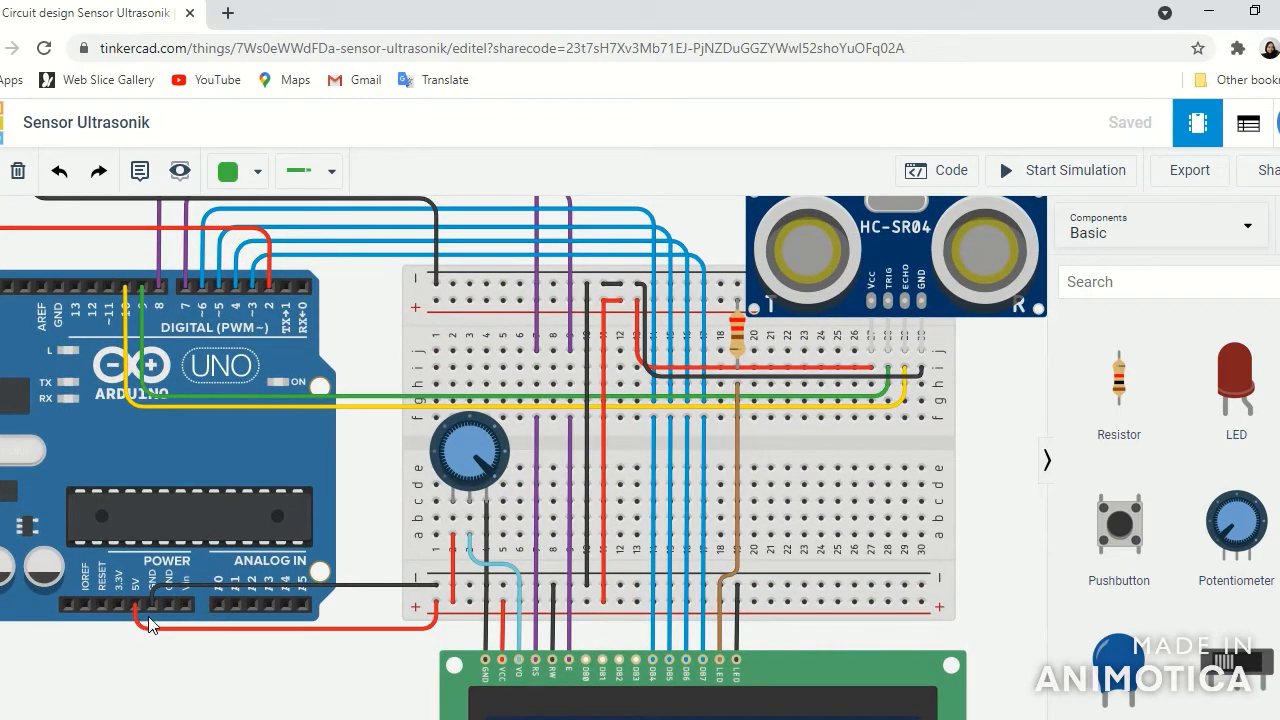
scroll(606, 610, up, 2)
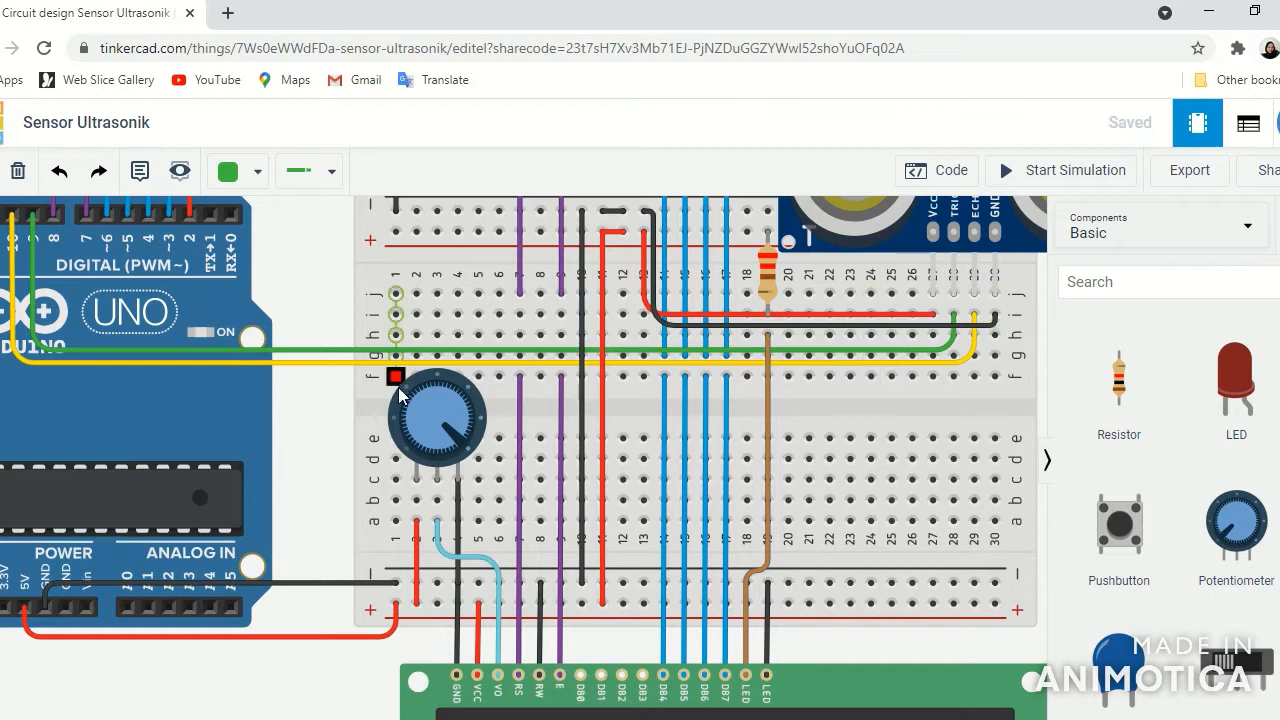
drag(307, 470, 170, 588)
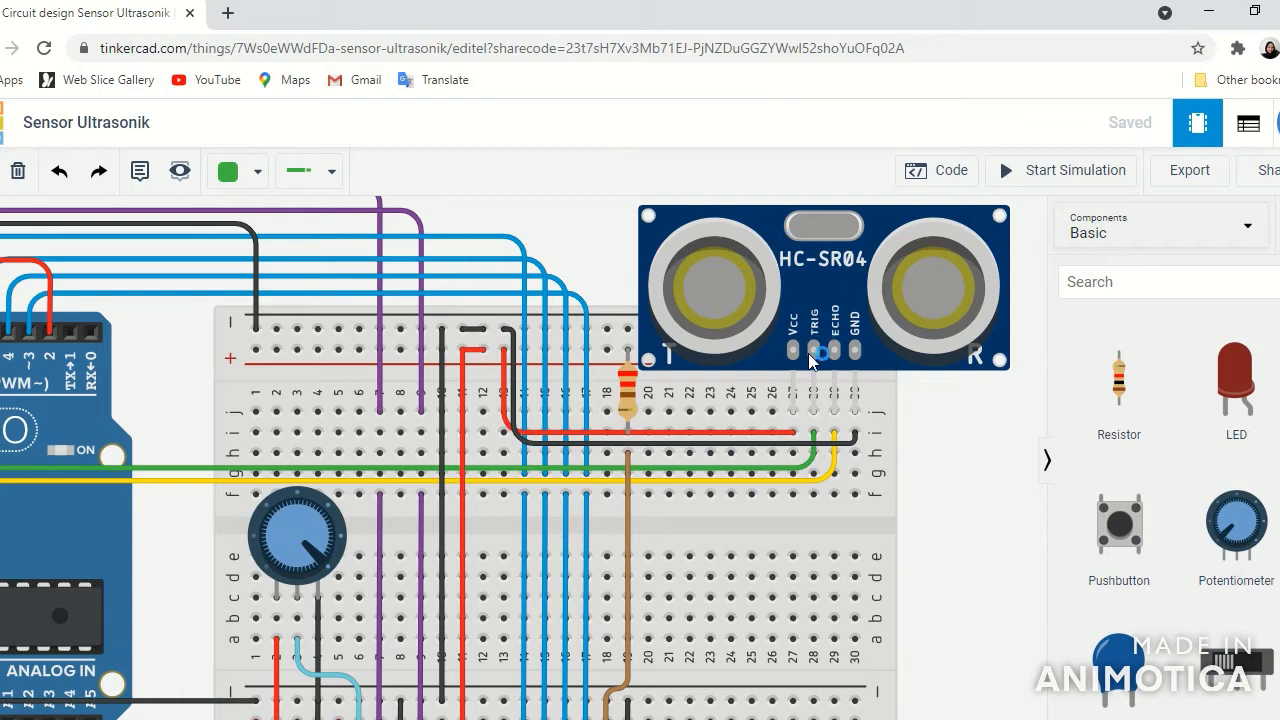
scroll(864, 357, down, 2)
drag(1015, 319, 971, 362)
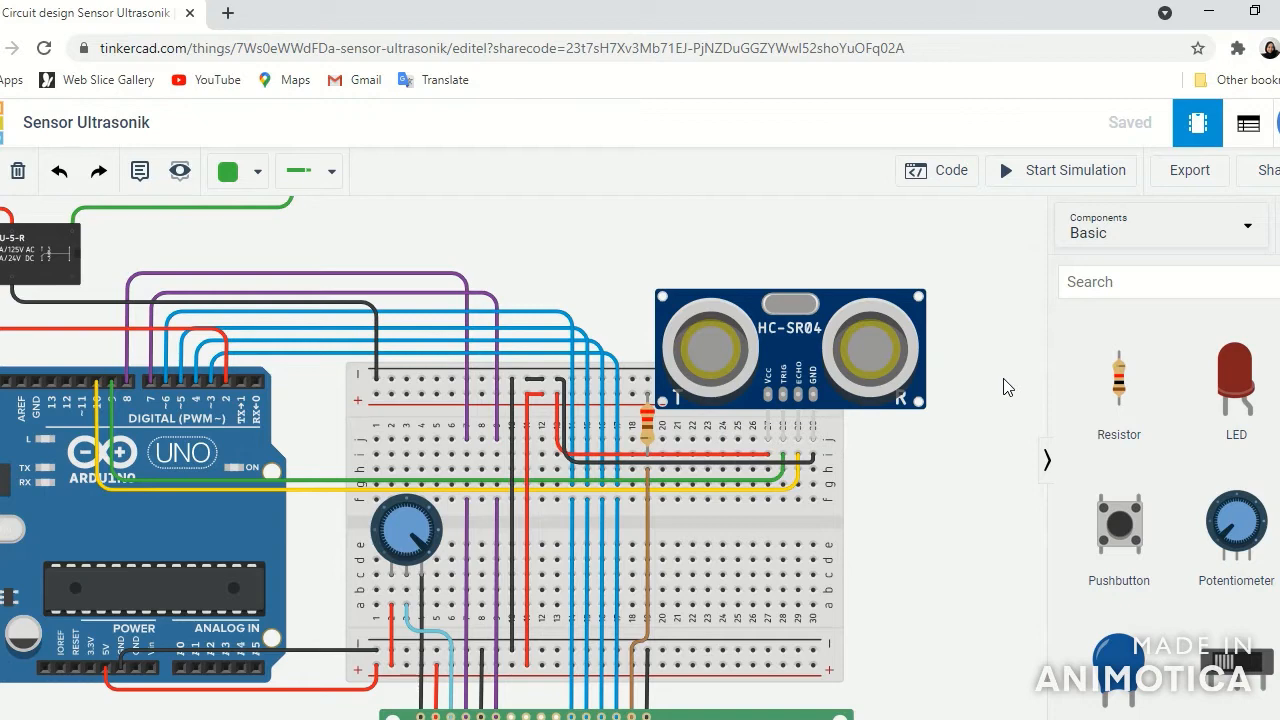
Step: Examine the terminals of the LU-5-R relay, including the green wire running to the power supply
scroll(898, 481, down, 3)
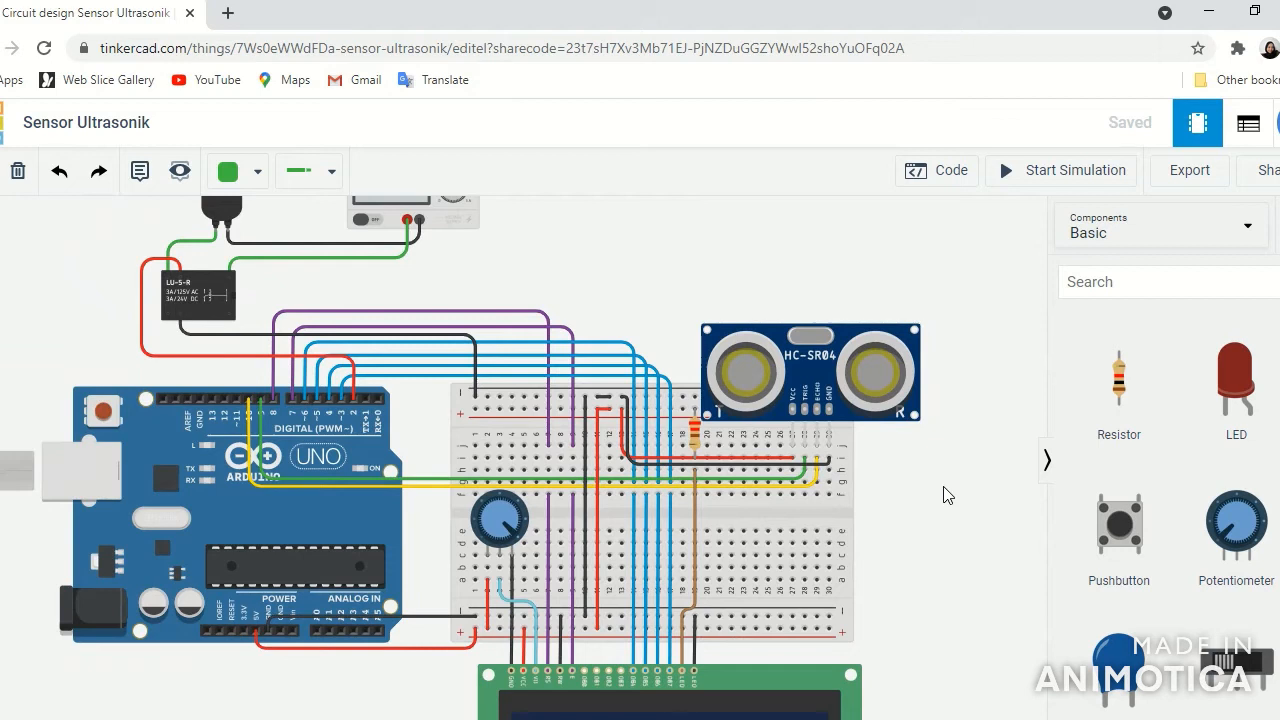
drag(745, 274, 892, 352)
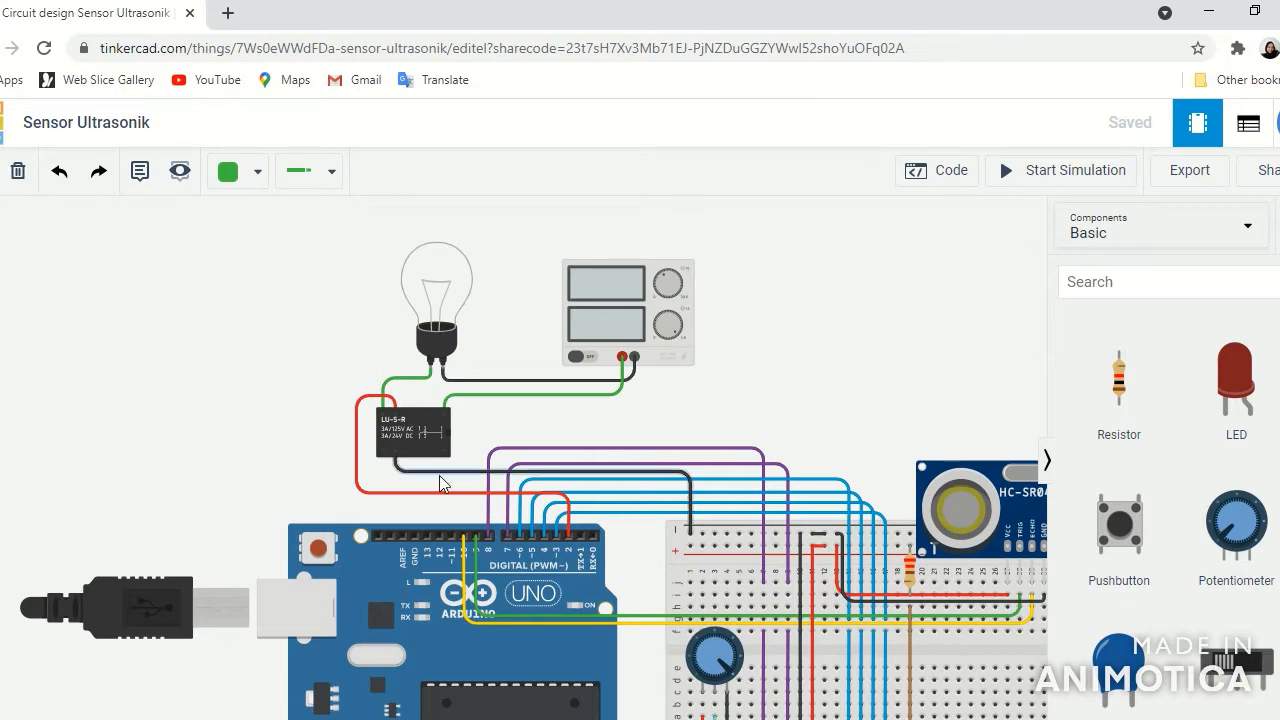
scroll(445, 470, up, 4)
drag(571, 375, 632, 372)
scroll(575, 382, up, 2)
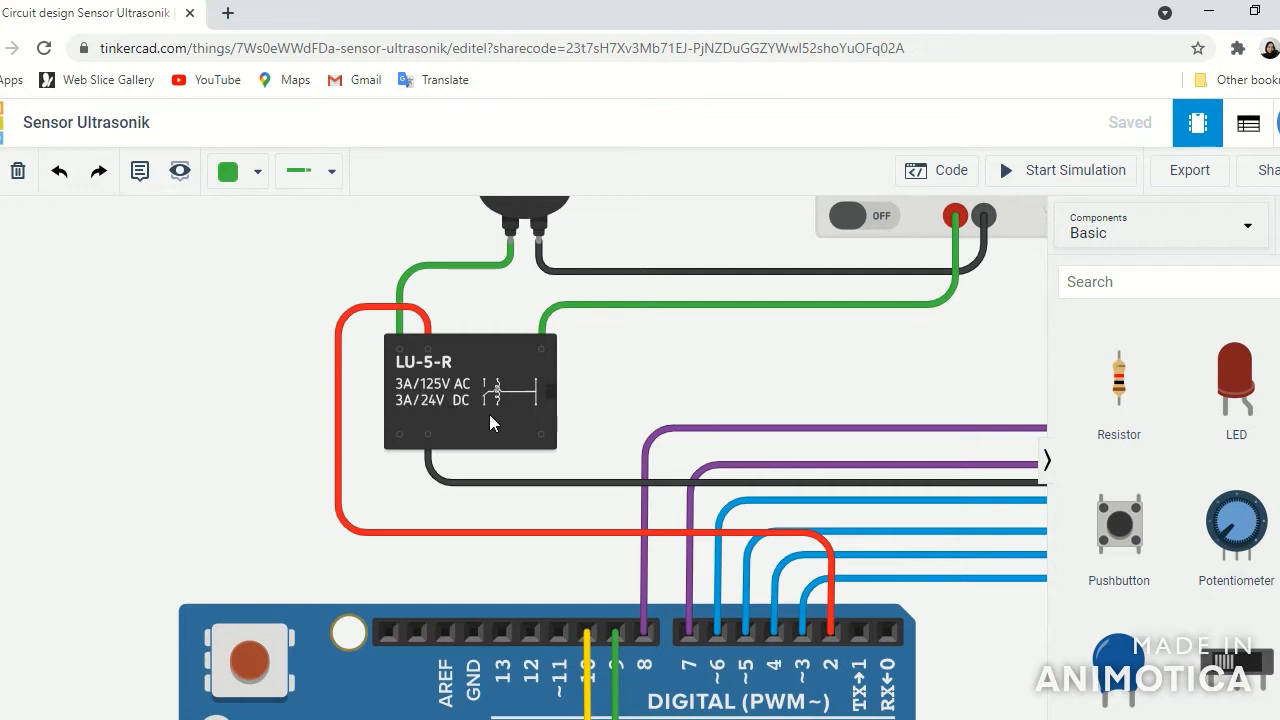
scroll(508, 401, up, 4)
drag(669, 368, 709, 417)
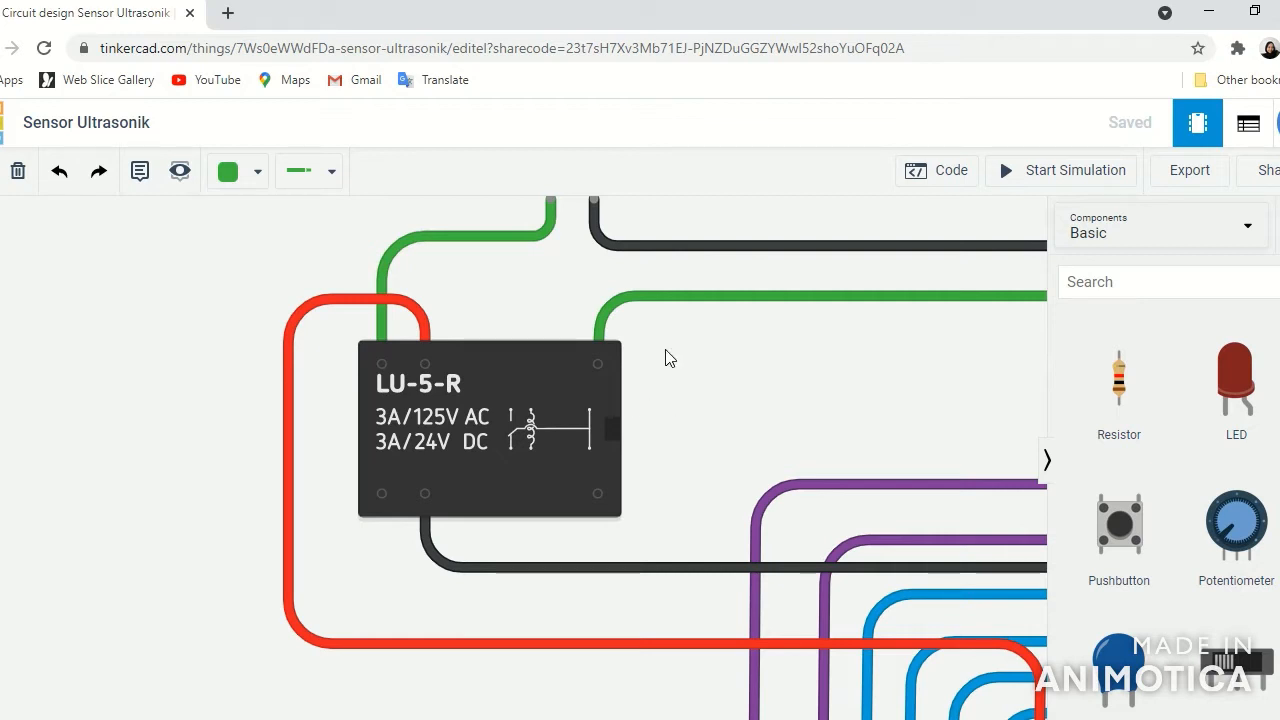
click(601, 347)
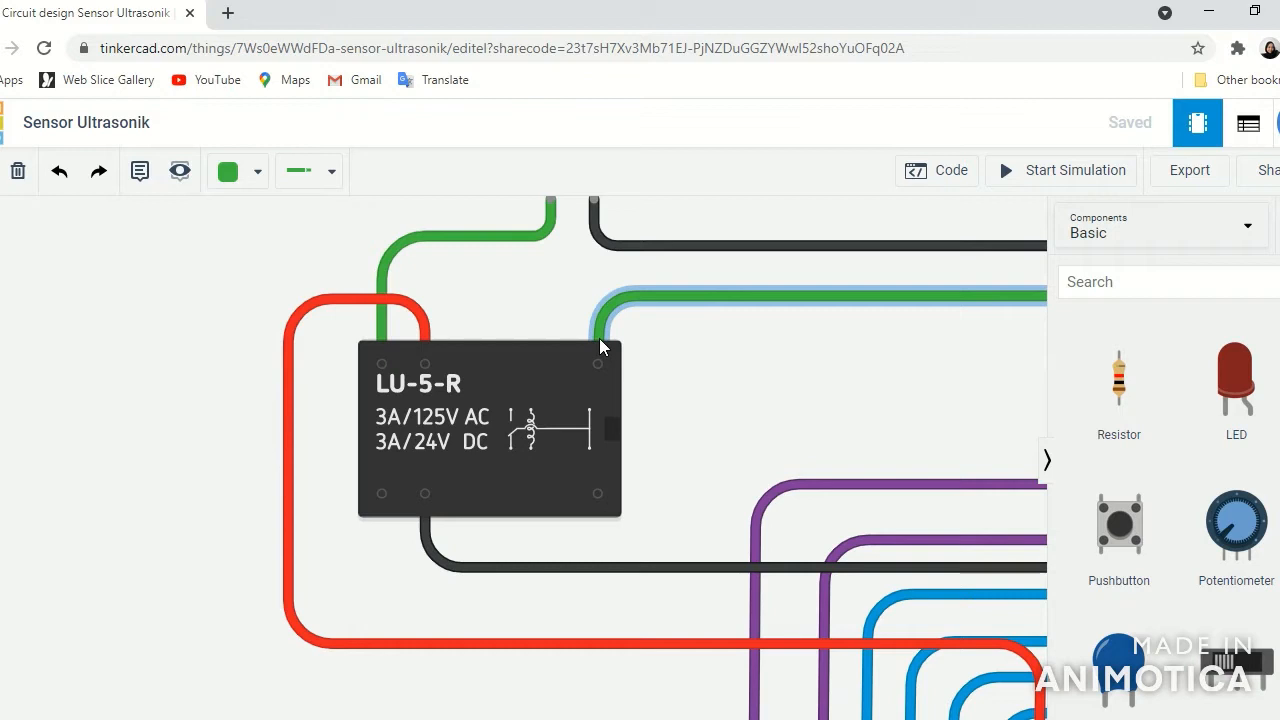
click(644, 325)
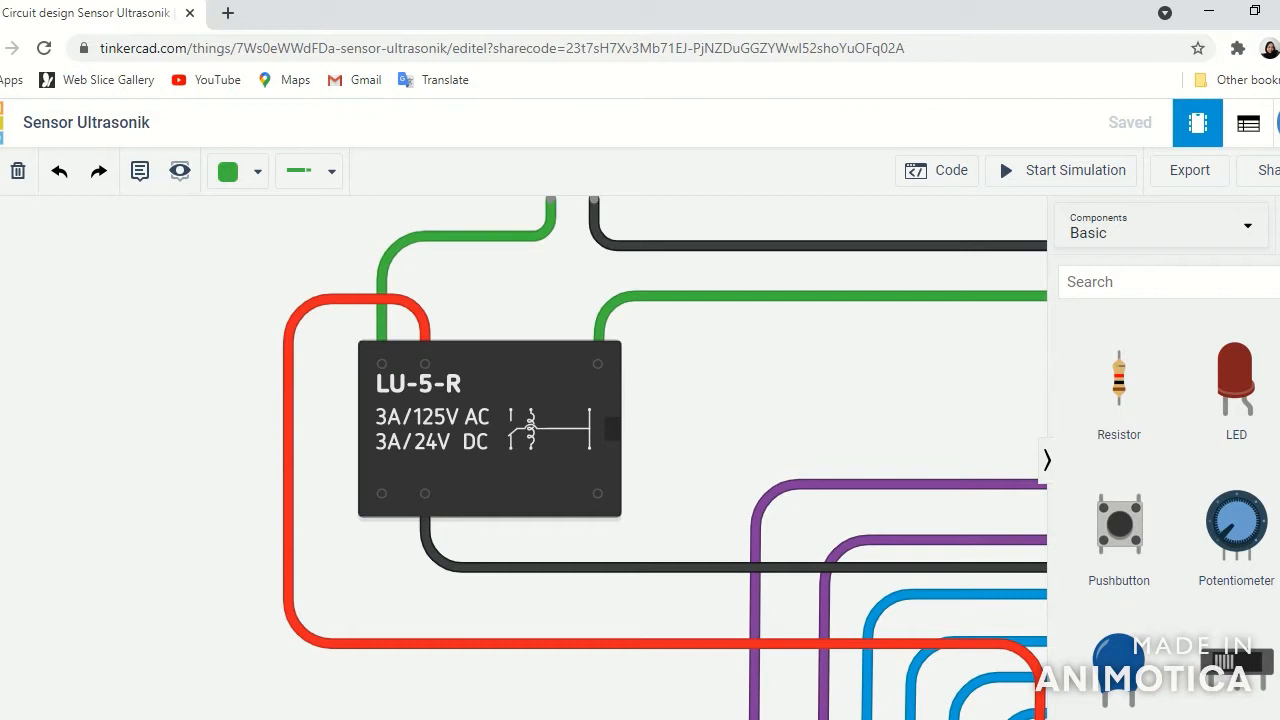
Step: Trace the relay's red wire to Arduino pin D2 and its black wire to the breadboard's negative rail
click(822, 718)
scroll(573, 450, down, 5)
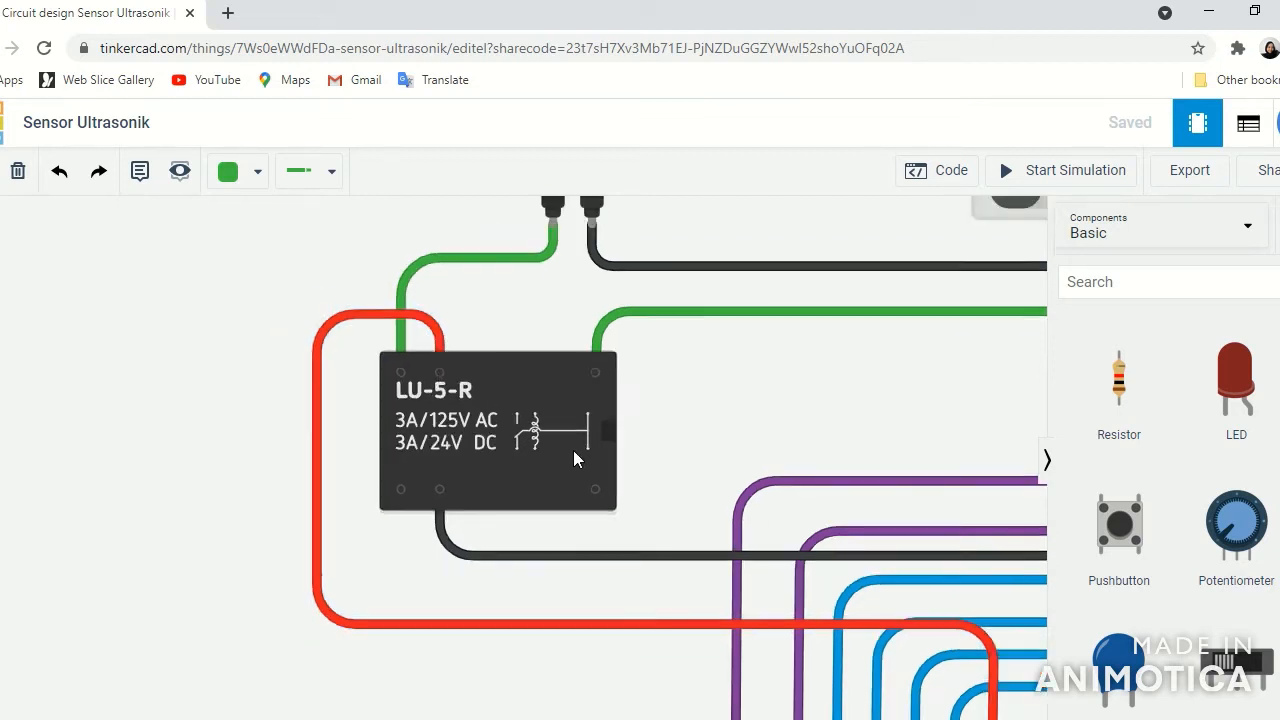
scroll(749, 423, up, 2)
scroll(747, 633, up, 2)
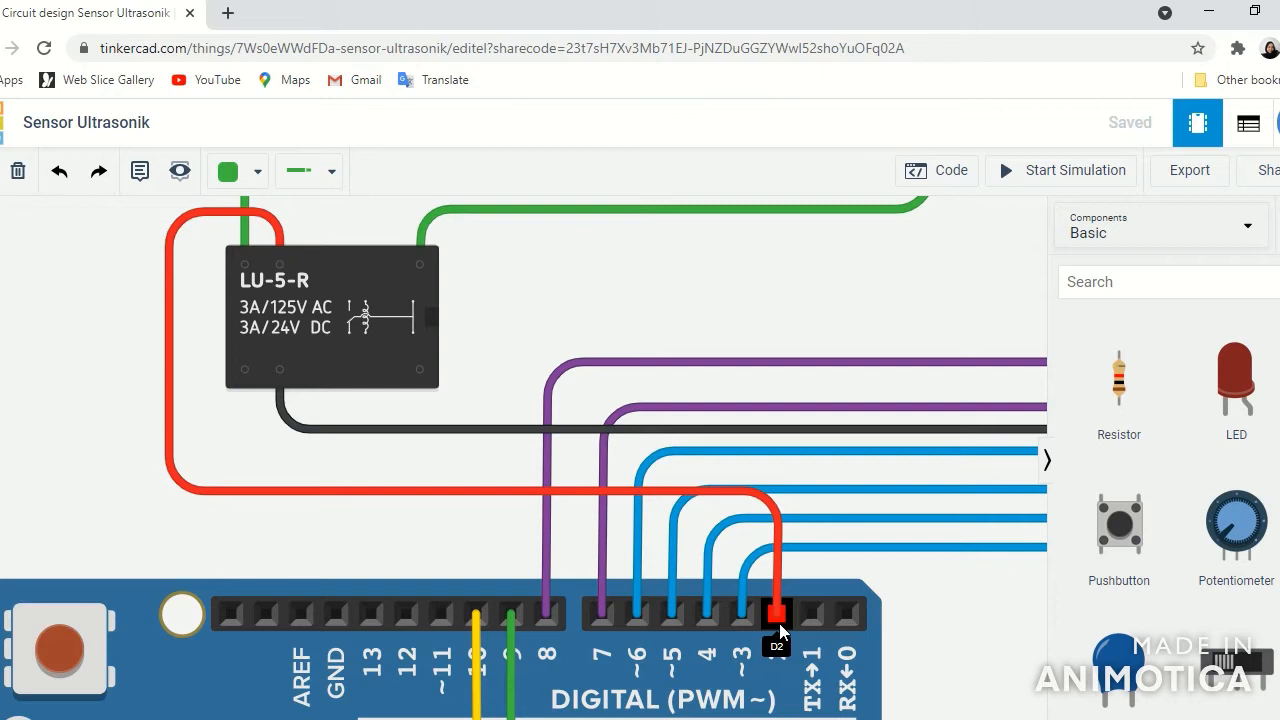
scroll(780, 621, down, 2)
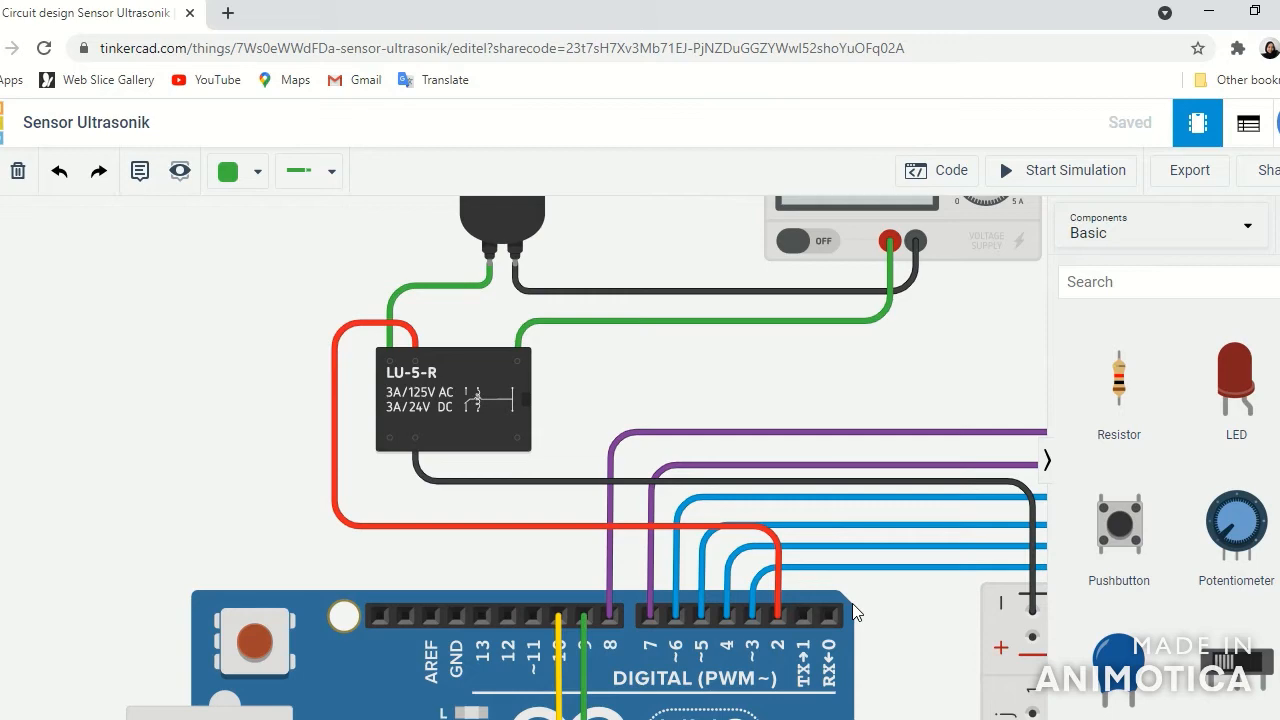
scroll(808, 491, down, 3)
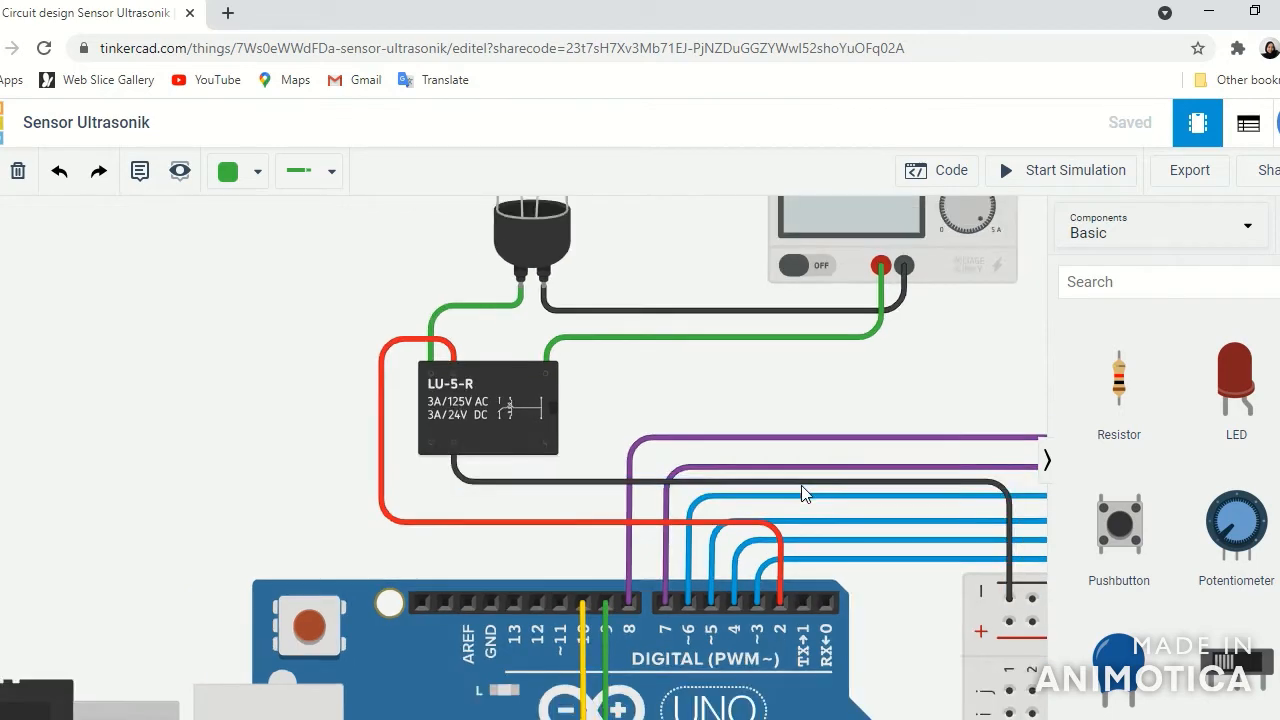
Step: Examine the power supply's voltage and current dials and its output terminals beside the light bulb
drag(710, 290, 720, 327)
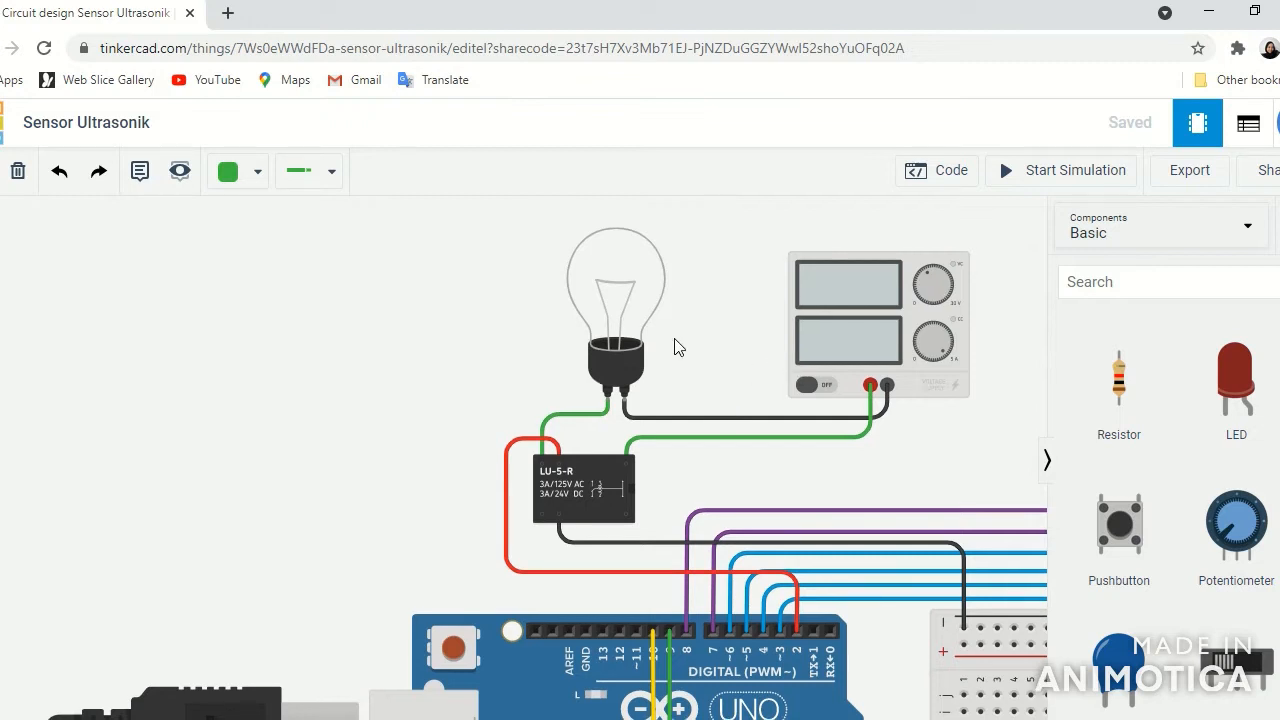
drag(686, 346, 557, 357)
scroll(663, 300, up, 3)
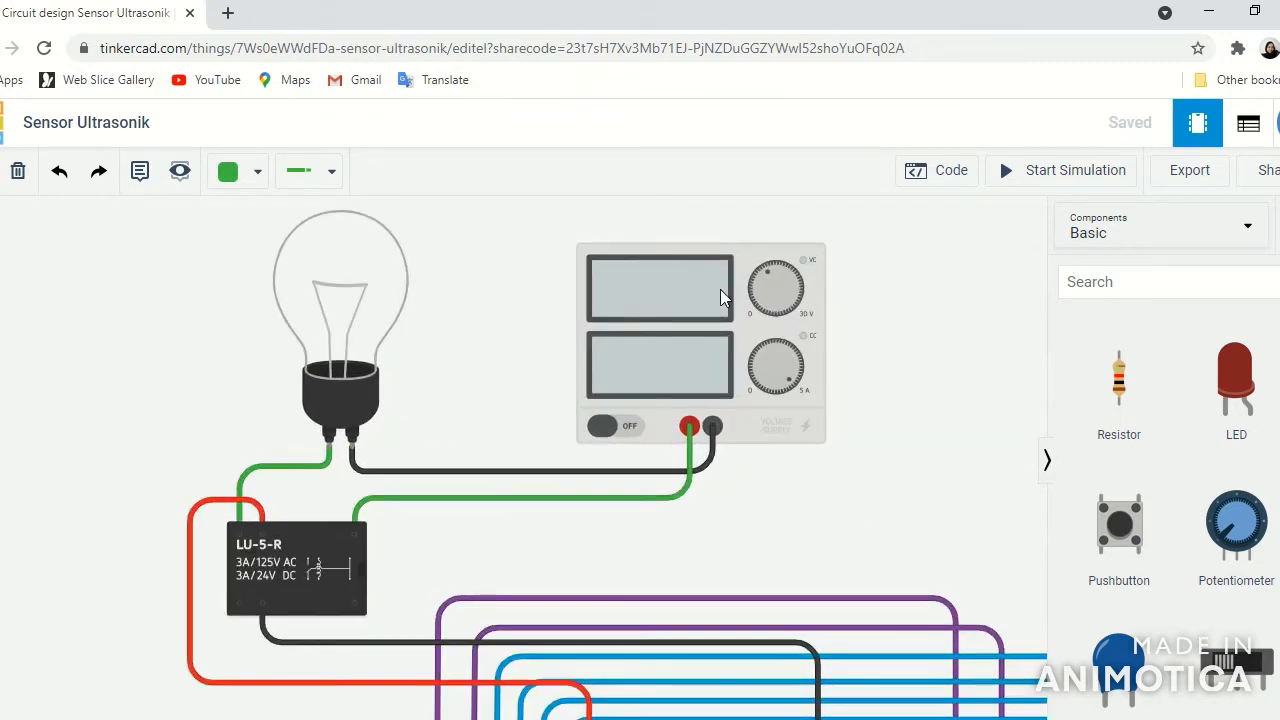
click(757, 296)
click(788, 466)
scroll(749, 489, down, 1)
scroll(744, 489, down, 1)
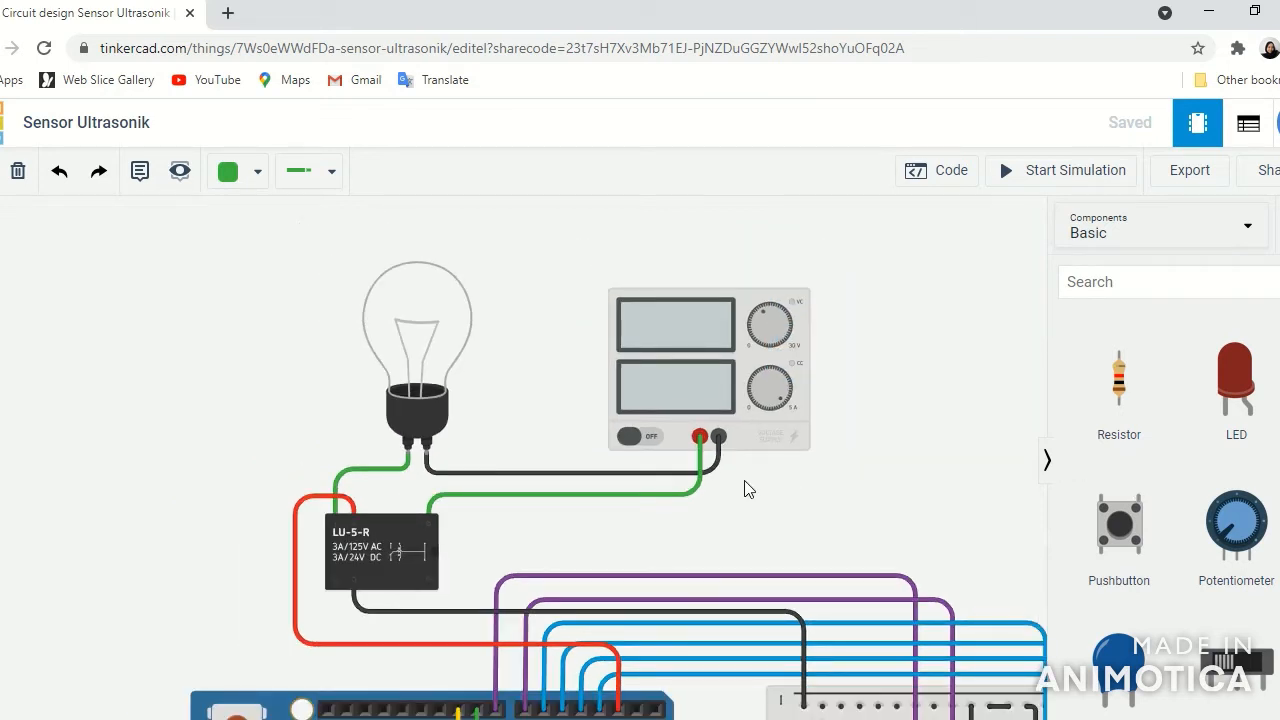
Step: Examine how the light bulb's two terminals connect to the relay and to the power supply's black terminal
scroll(500, 546, up, 2)
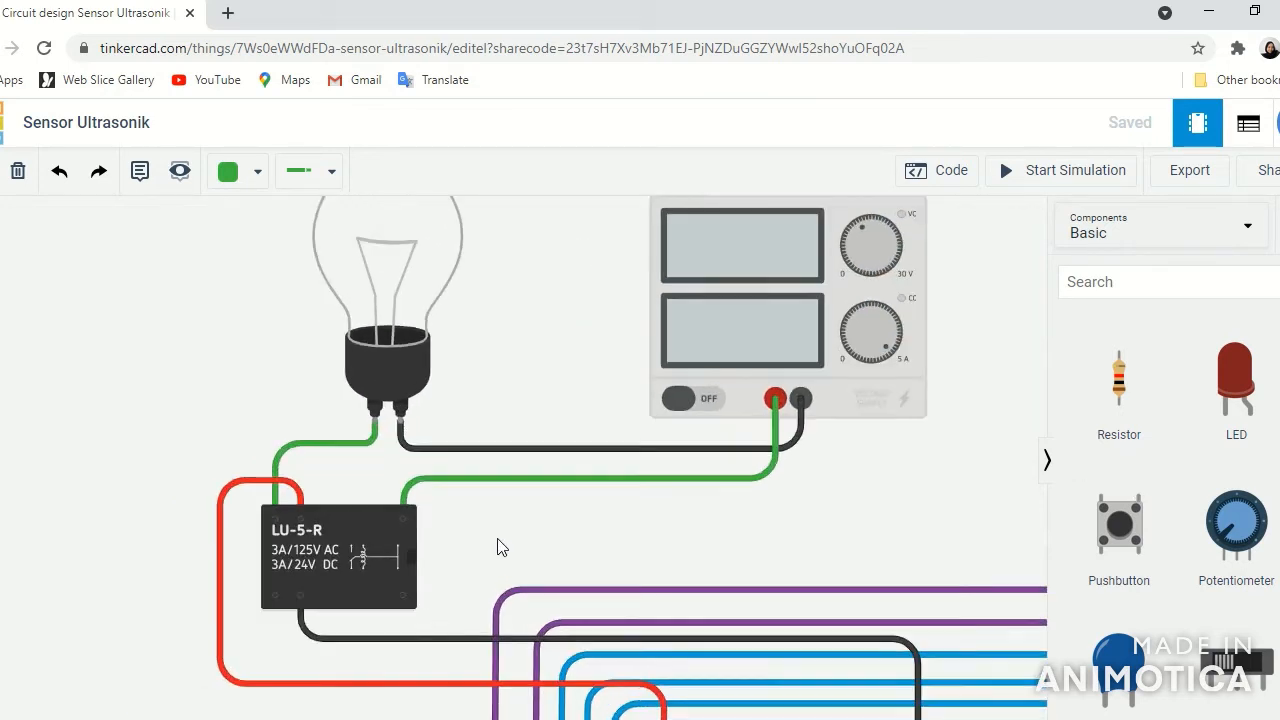
scroll(498, 540, up, 1)
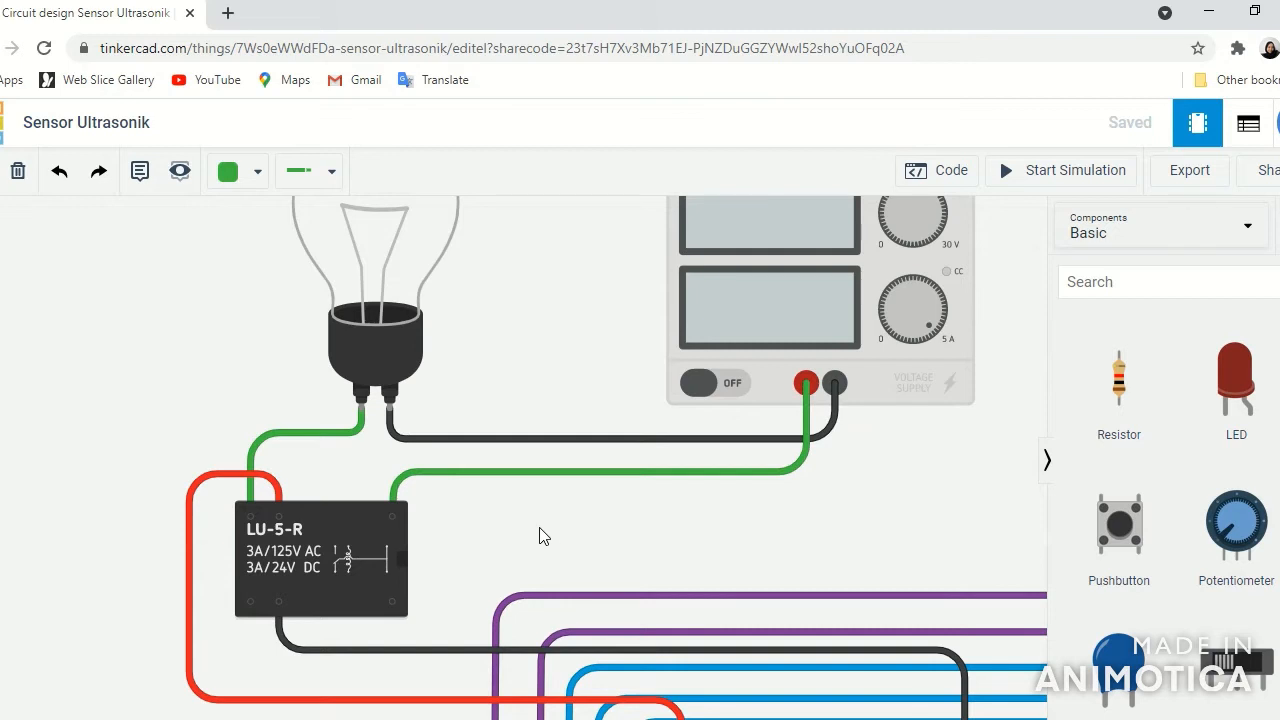
drag(460, 543, 591, 517)
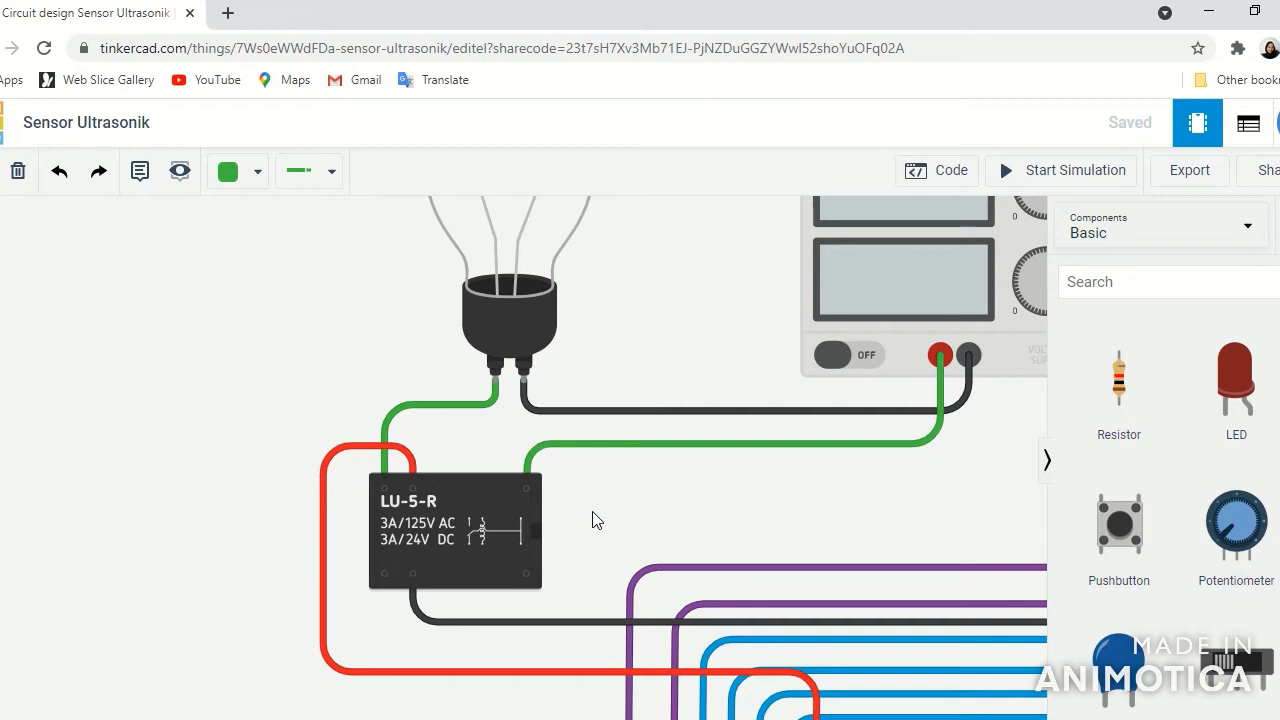
drag(614, 300, 632, 360)
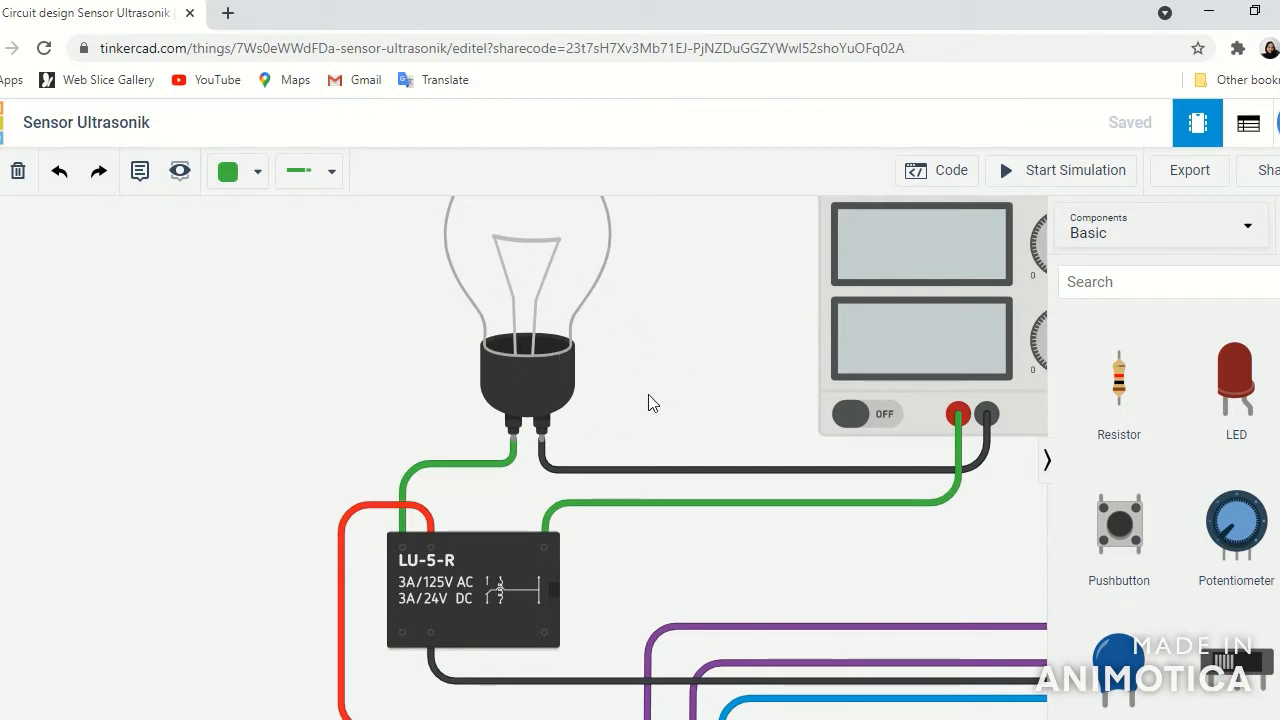
scroll(651, 400, down, 3)
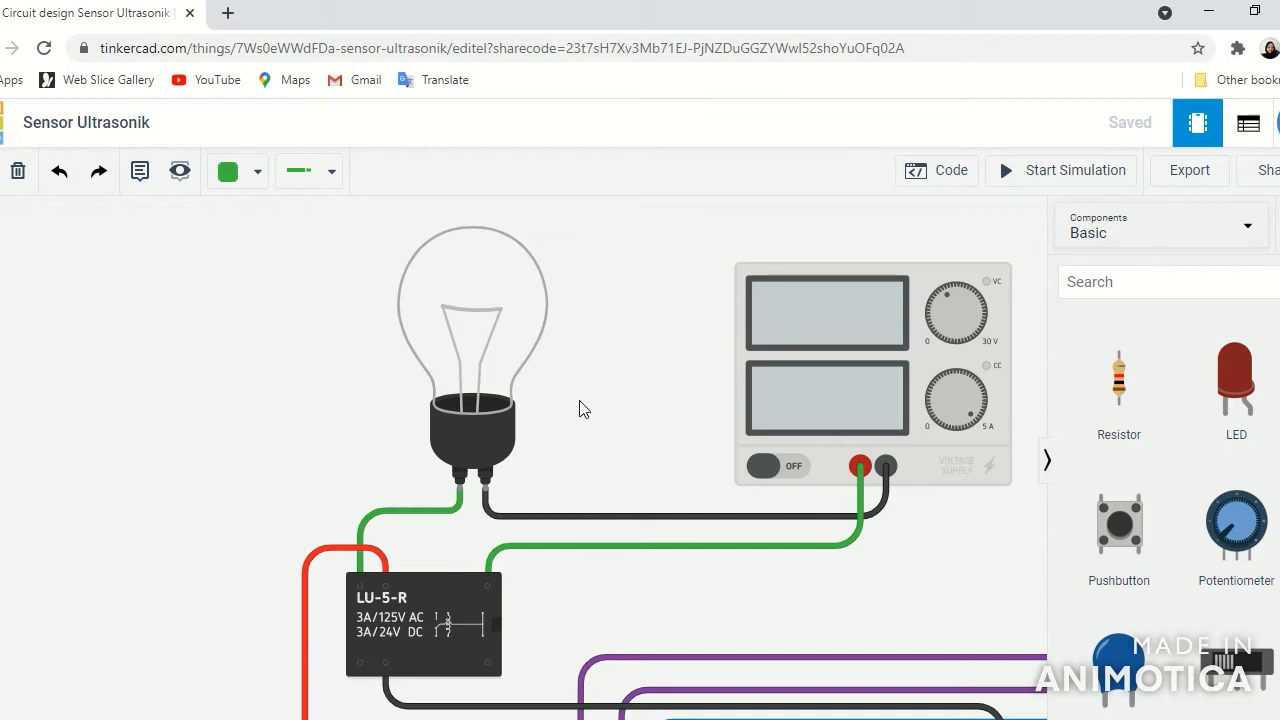
scroll(580, 409, down, 3)
drag(566, 413, 528, 446)
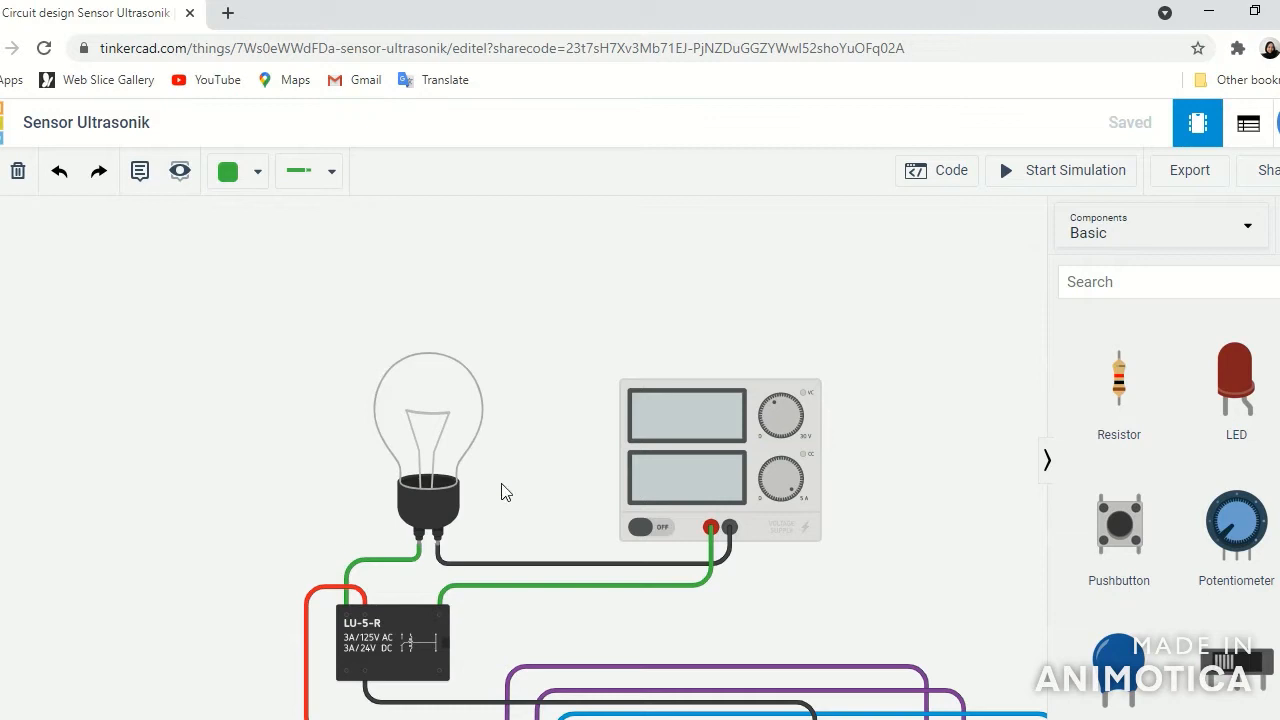
scroll(540, 430, down, 2)
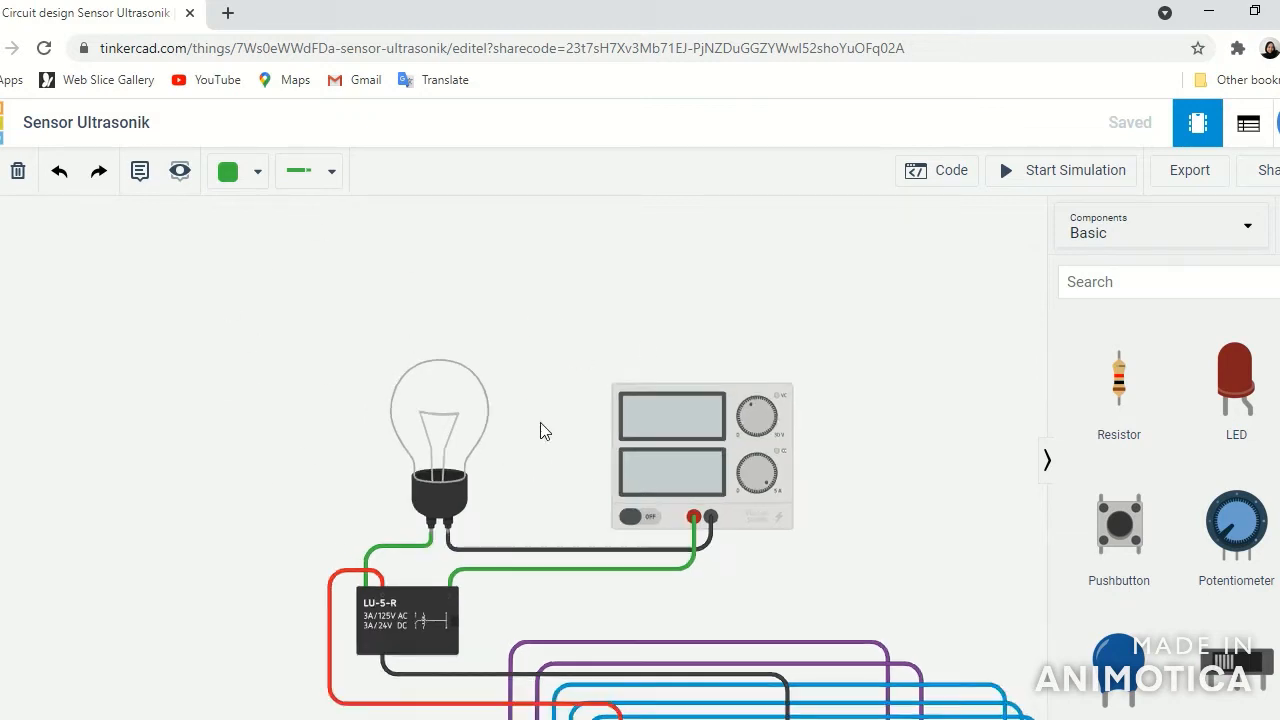
Step: Examine how the power supply's red and black terminals connect to the LU-5-R relay and the light bulb
scroll(518, 432, up, 3)
scroll(520, 432, down, 3)
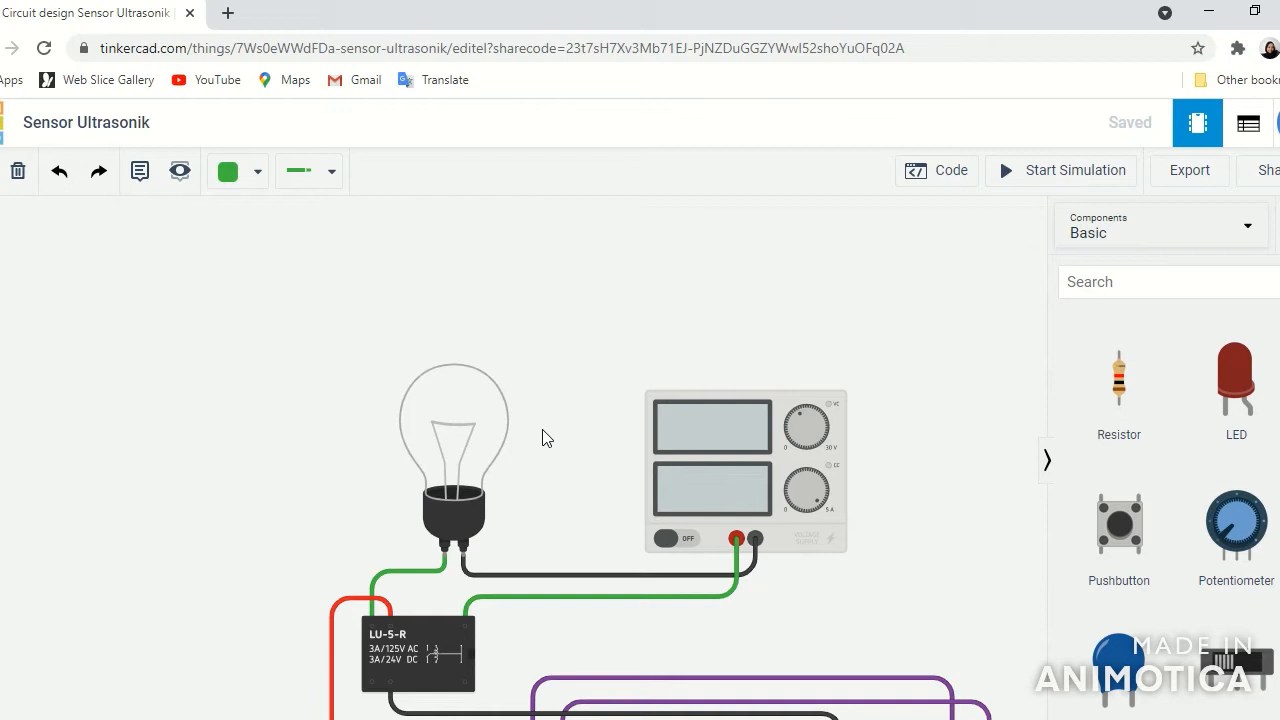
scroll(546, 437, down, 3)
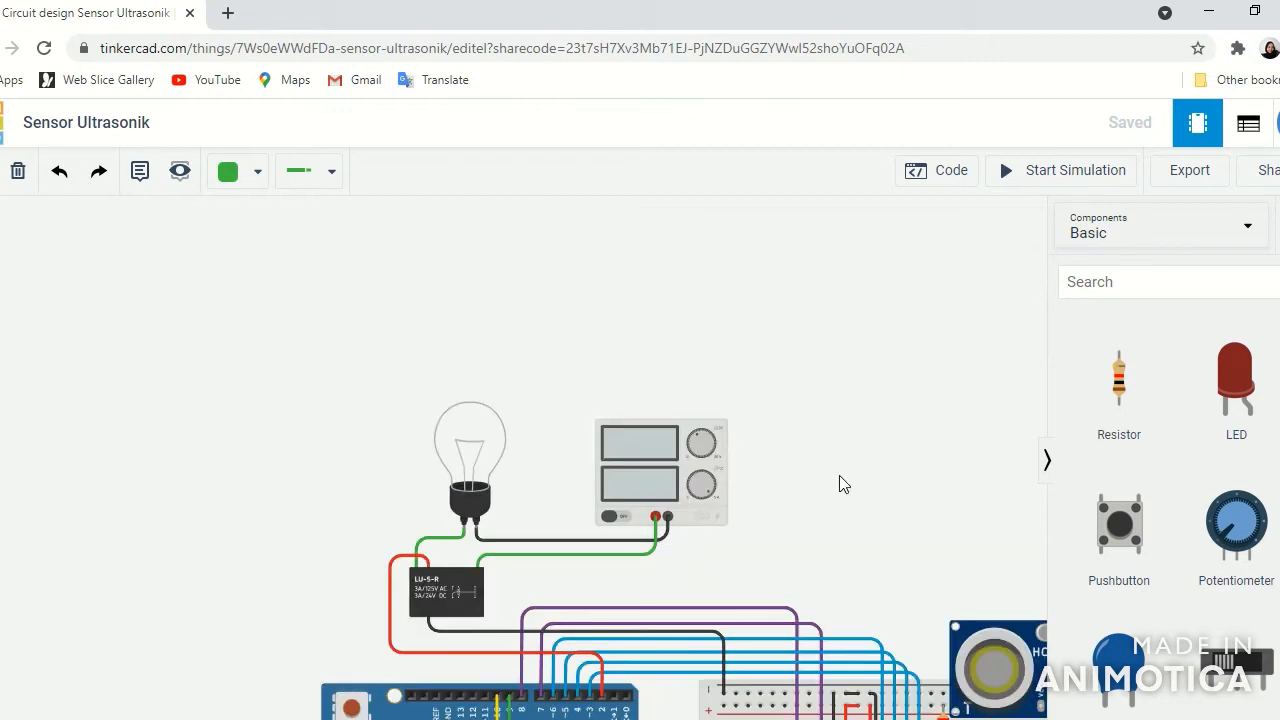
scroll(823, 477, up, 3)
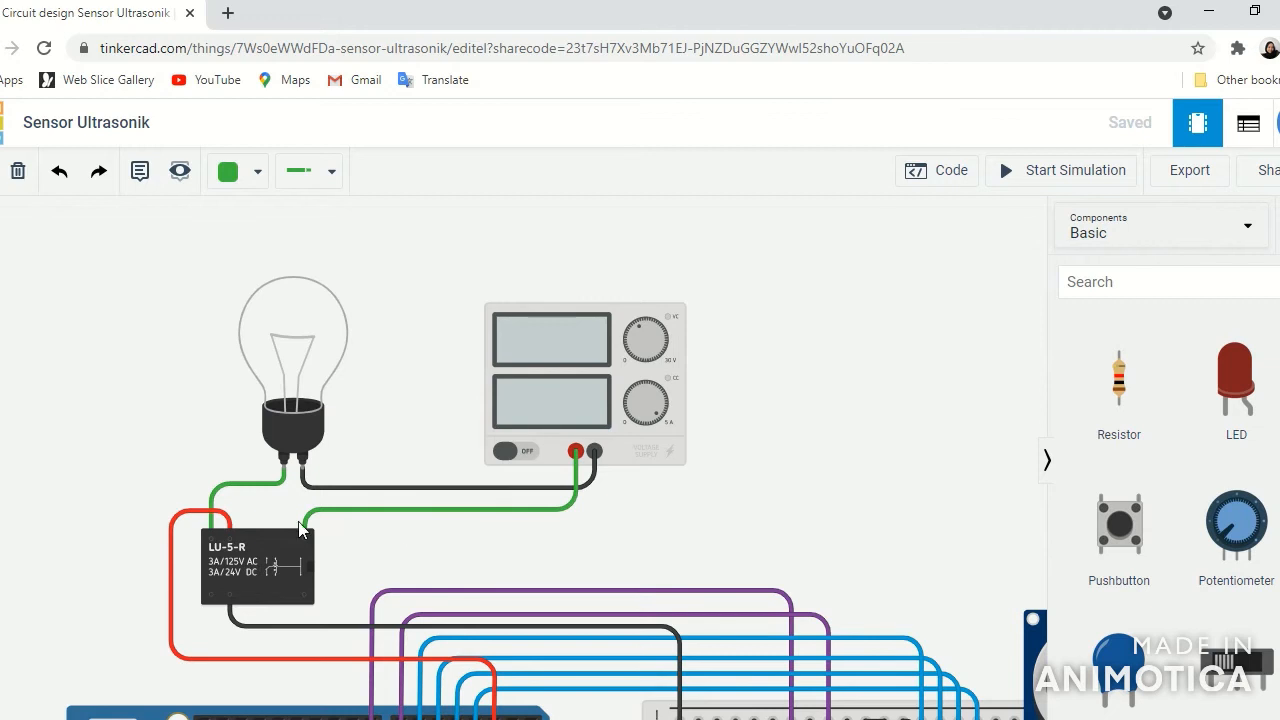
scroll(360, 508, up, 3)
click(763, 429)
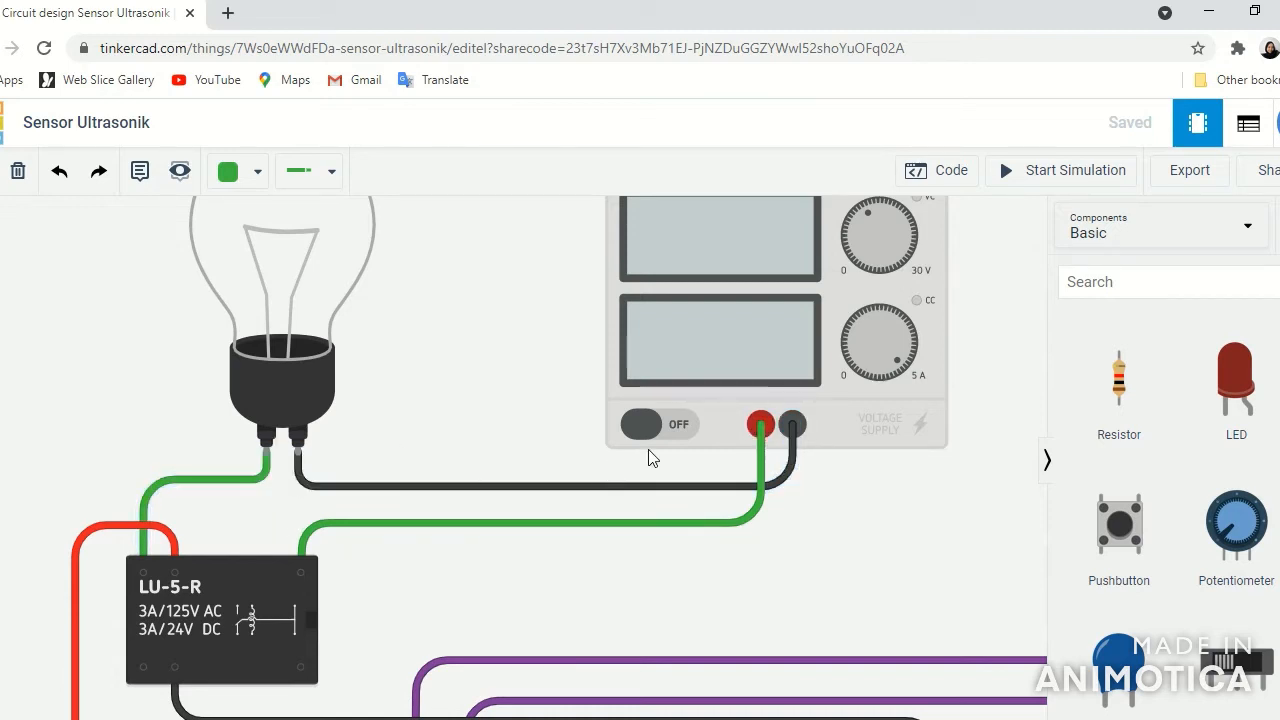
scroll(893, 545, down, 4)
drag(985, 475, 820, 417)
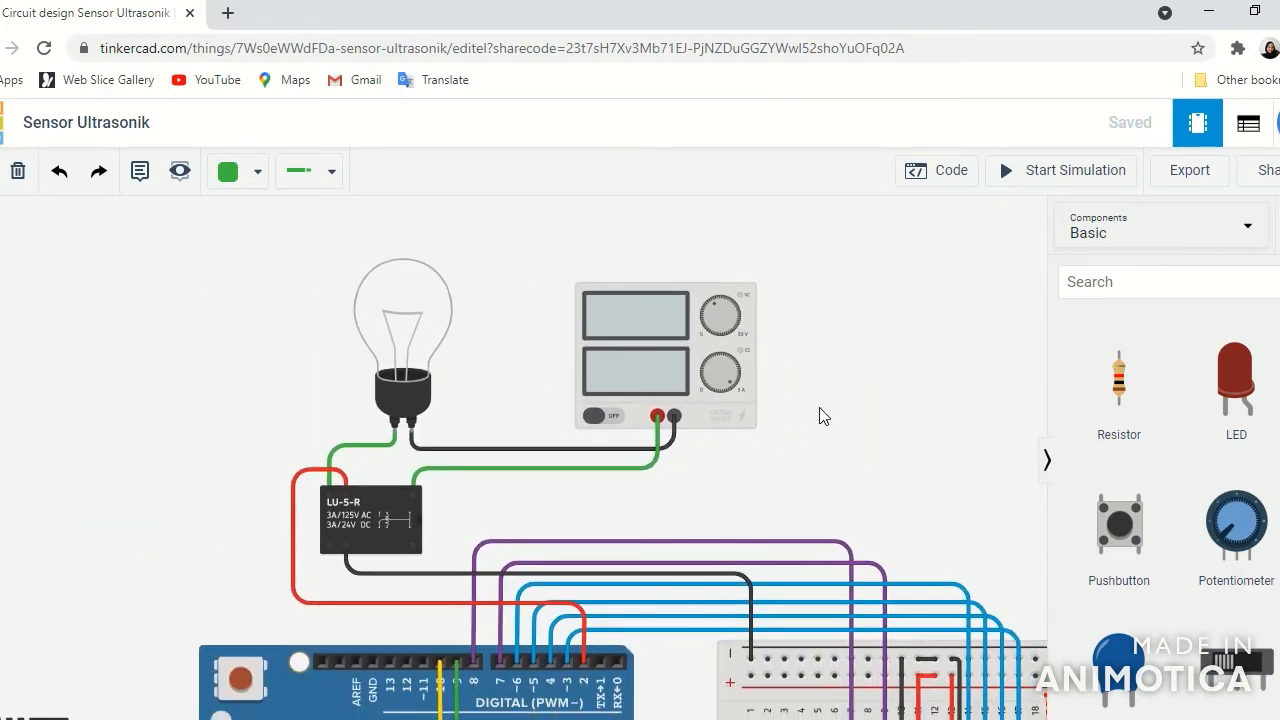
Step: Examine the LU-5-R relay's terminals up close and follow its green wire to the power supply's red terminal
scroll(343, 518, up, 2)
scroll(349, 527, up, 2)
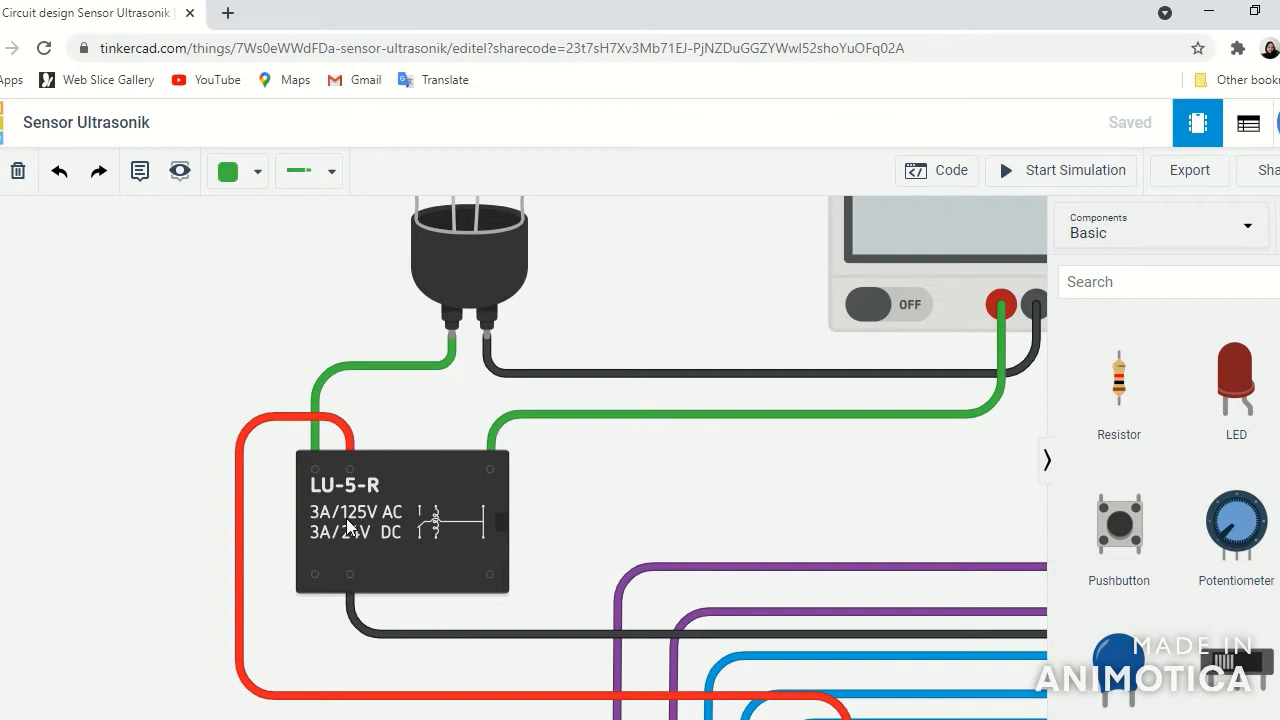
scroll(437, 522, up, 1)
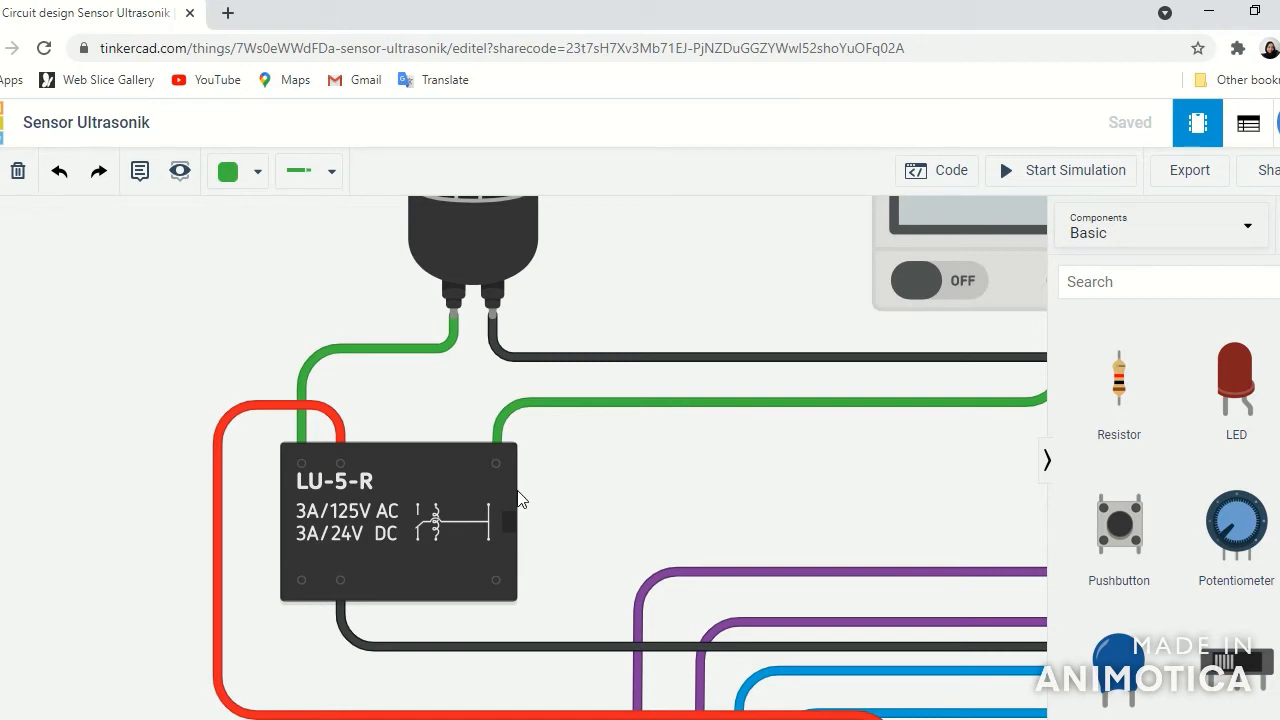
scroll(519, 499, down, 5)
scroll(519, 499, down, 2)
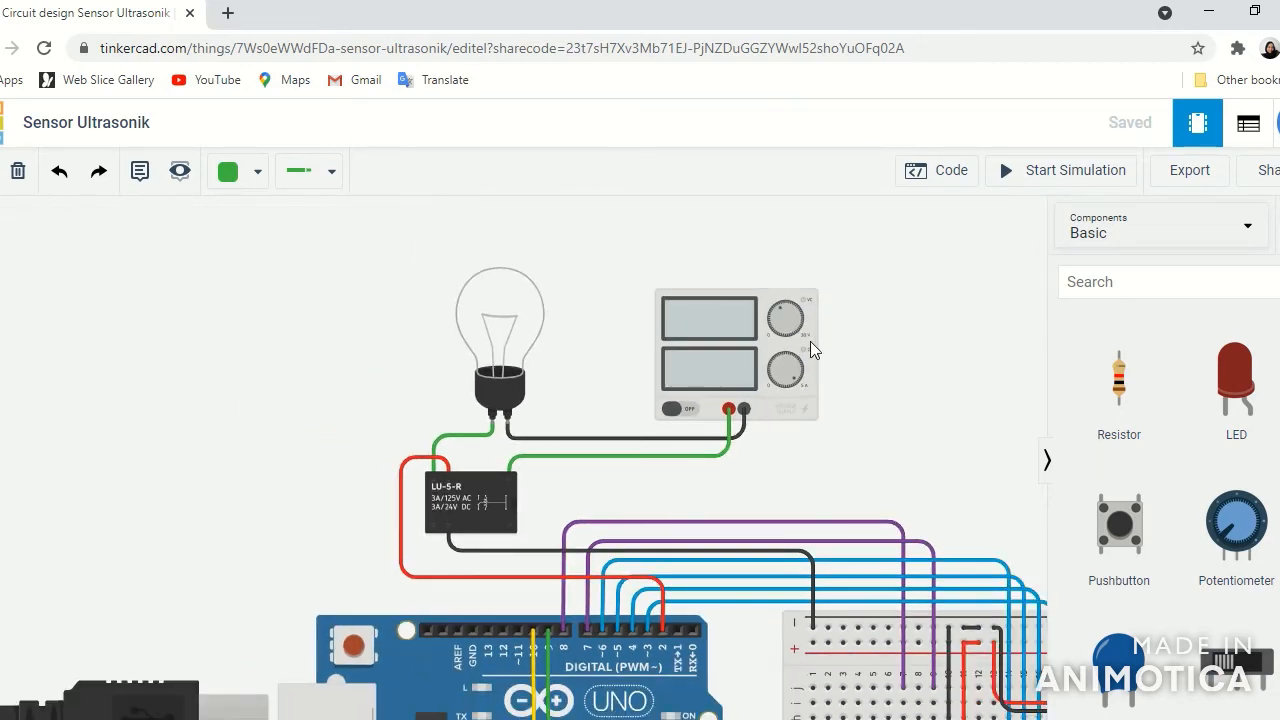
scroll(812, 343, up, 3)
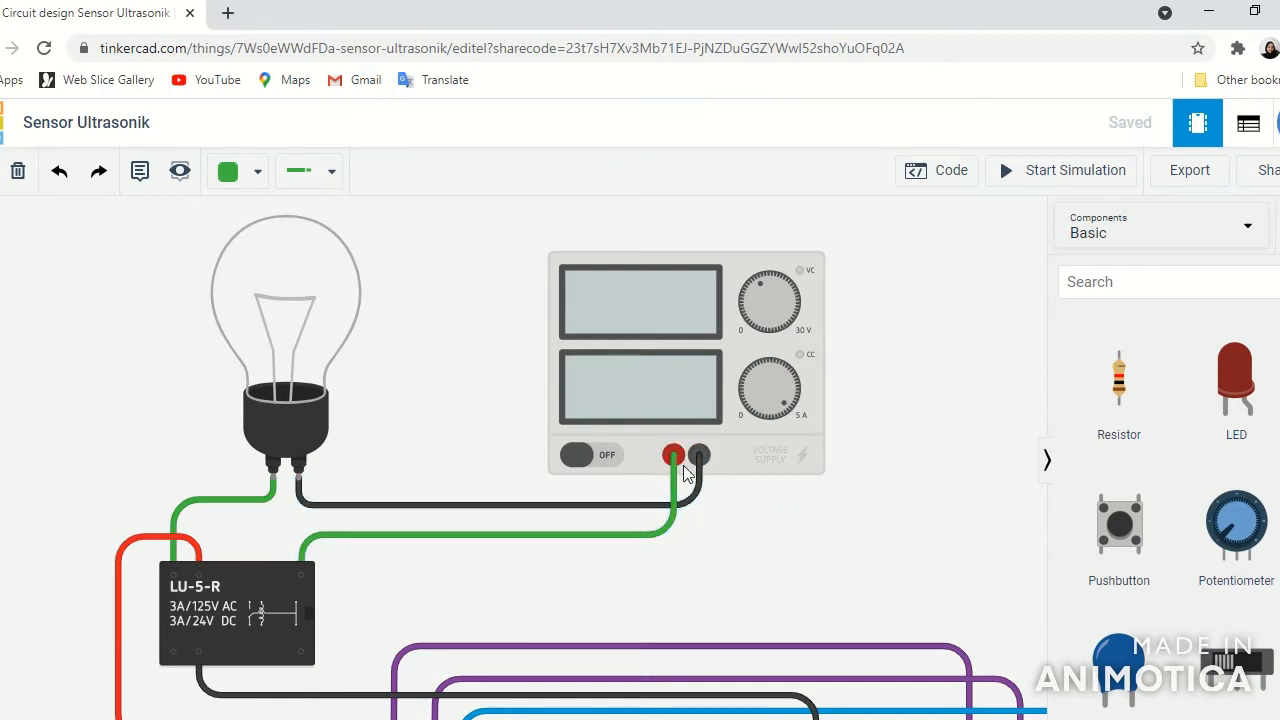
Step: Examine the resistor and the HC-SR04 sensor's wiring on the breadboard, then bring the whole circuit into view
scroll(867, 489, down, 1)
scroll(867, 489, down, 3)
drag(890, 383, 694, 231)
scroll(835, 356, down, 2)
drag(869, 331, 788, 312)
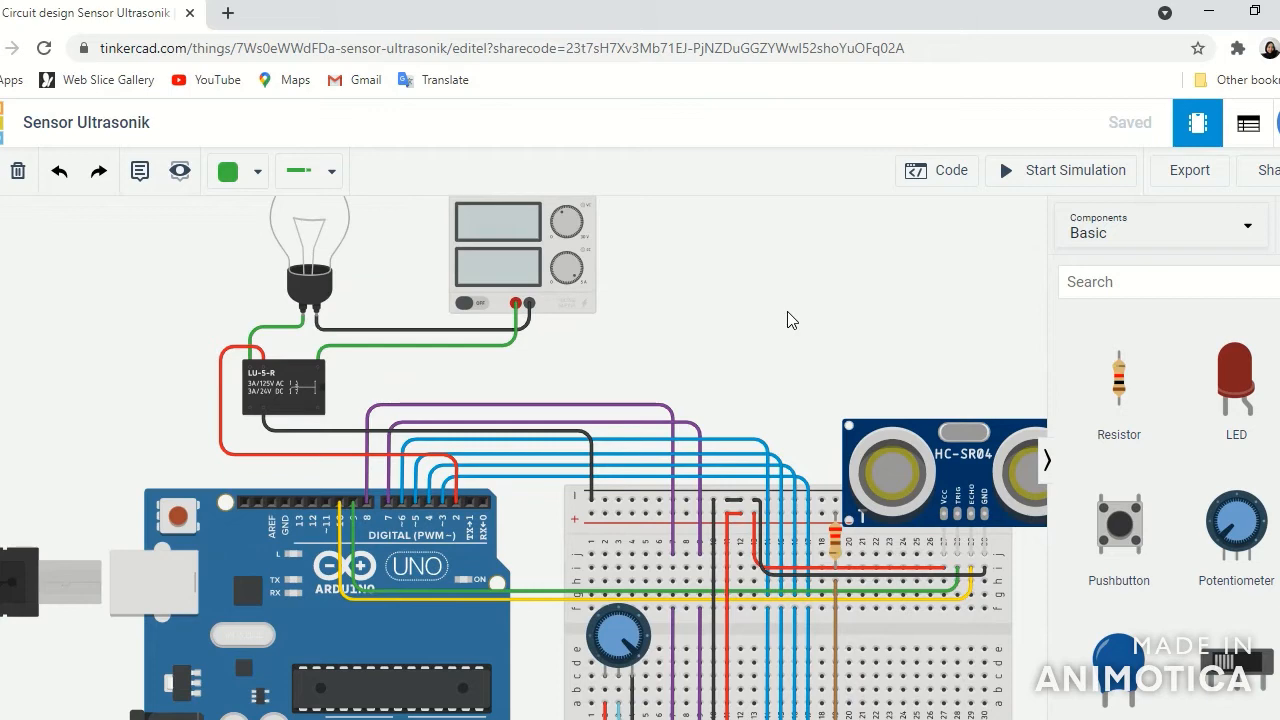
scroll(782, 381, down, 1)
drag(799, 325, 701, 245)
scroll(761, 462, up, 3)
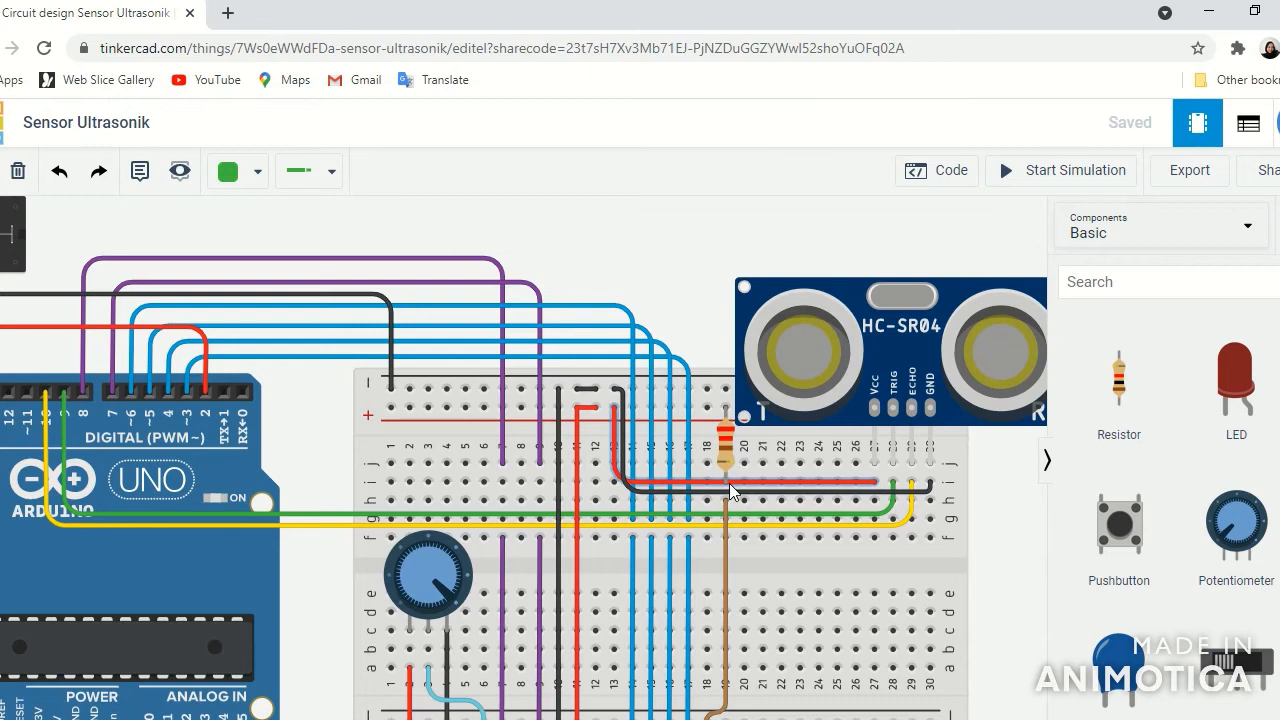
scroll(771, 491, down, 2)
scroll(771, 491, down, 1)
drag(972, 527, 935, 507)
scroll(965, 460, down, 2)
scroll(935, 507, down, 1)
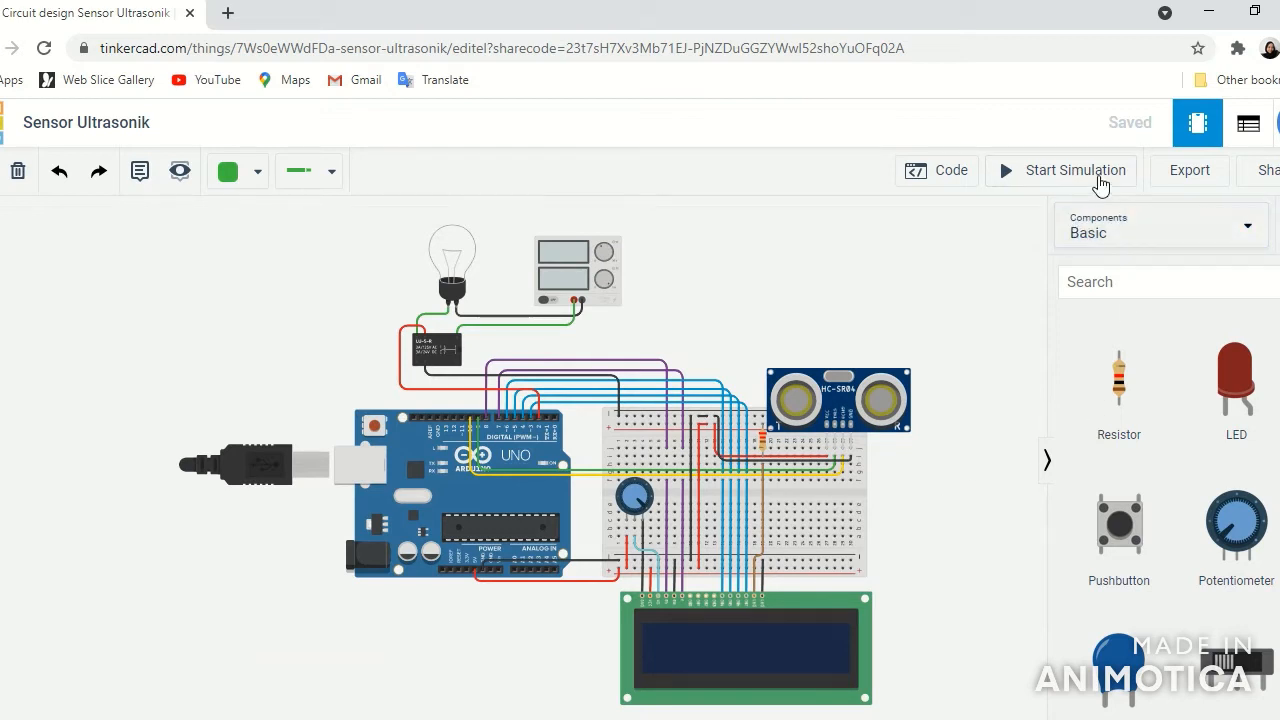
Step: Start the simulation and move the ultrasonic sensor's target to about 38.4 cm from the sensor
click(1101, 186)
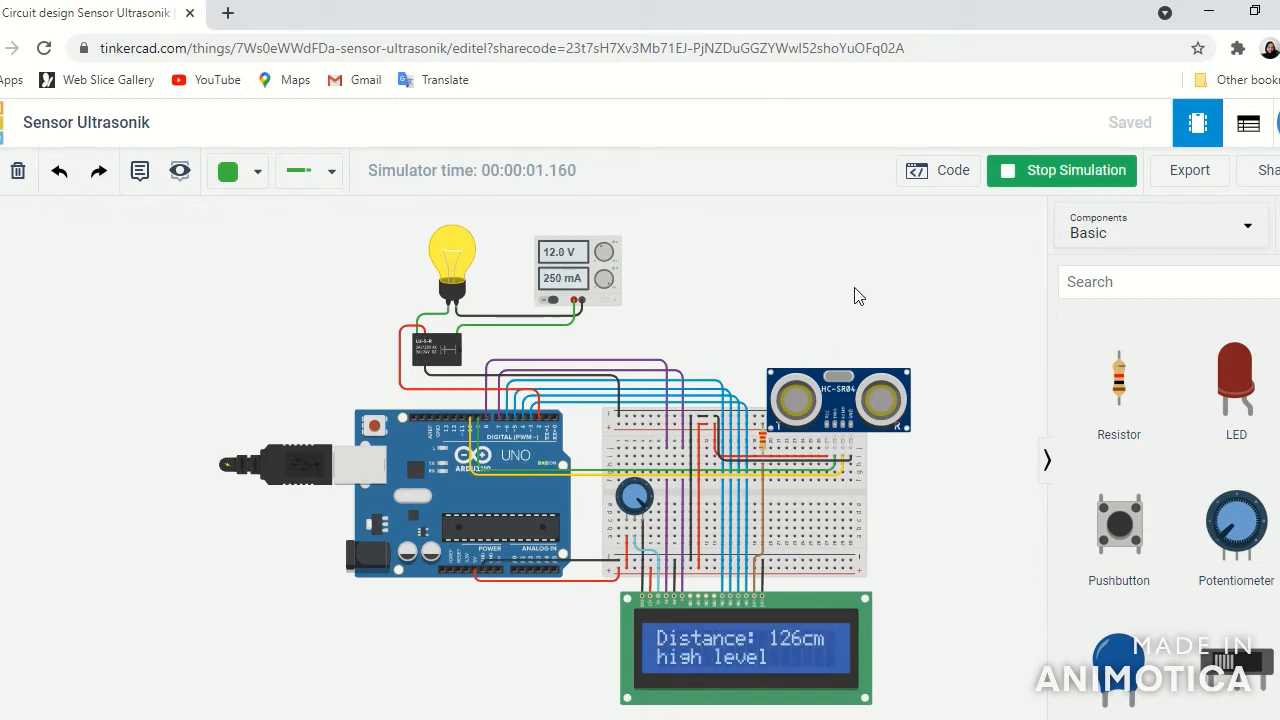
click(836, 377)
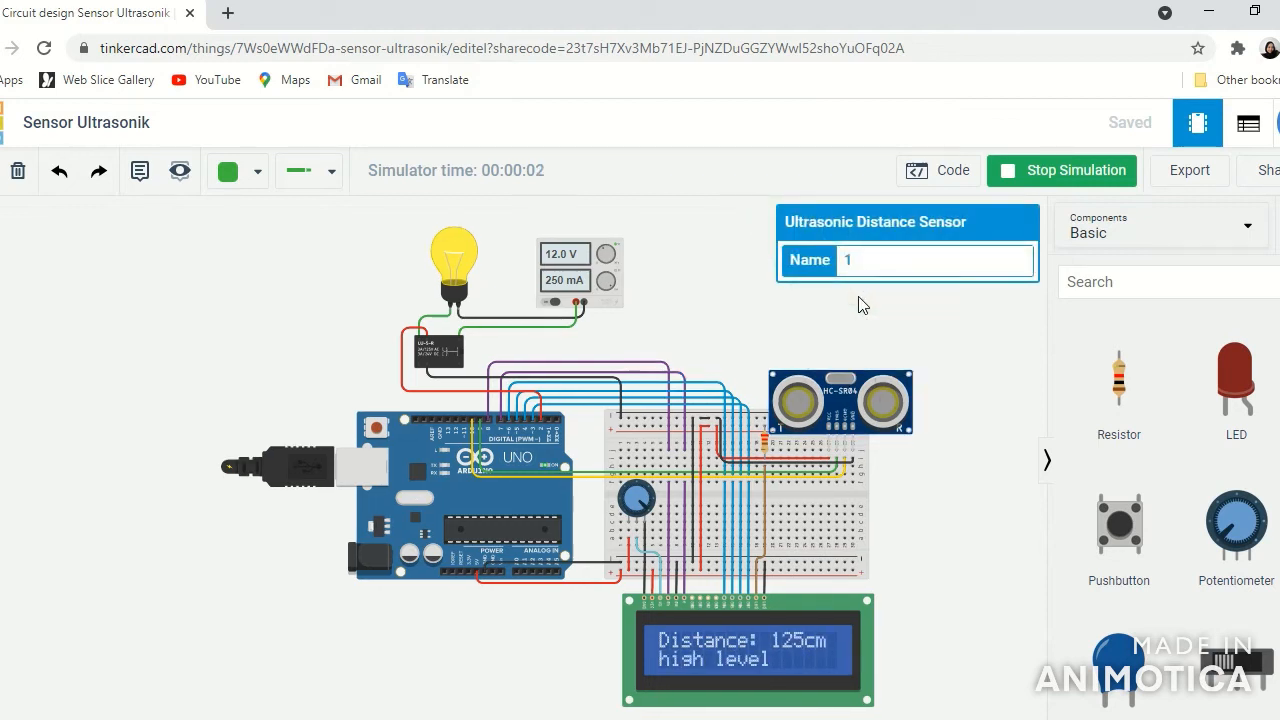
drag(899, 347, 909, 354)
drag(979, 414, 814, 391)
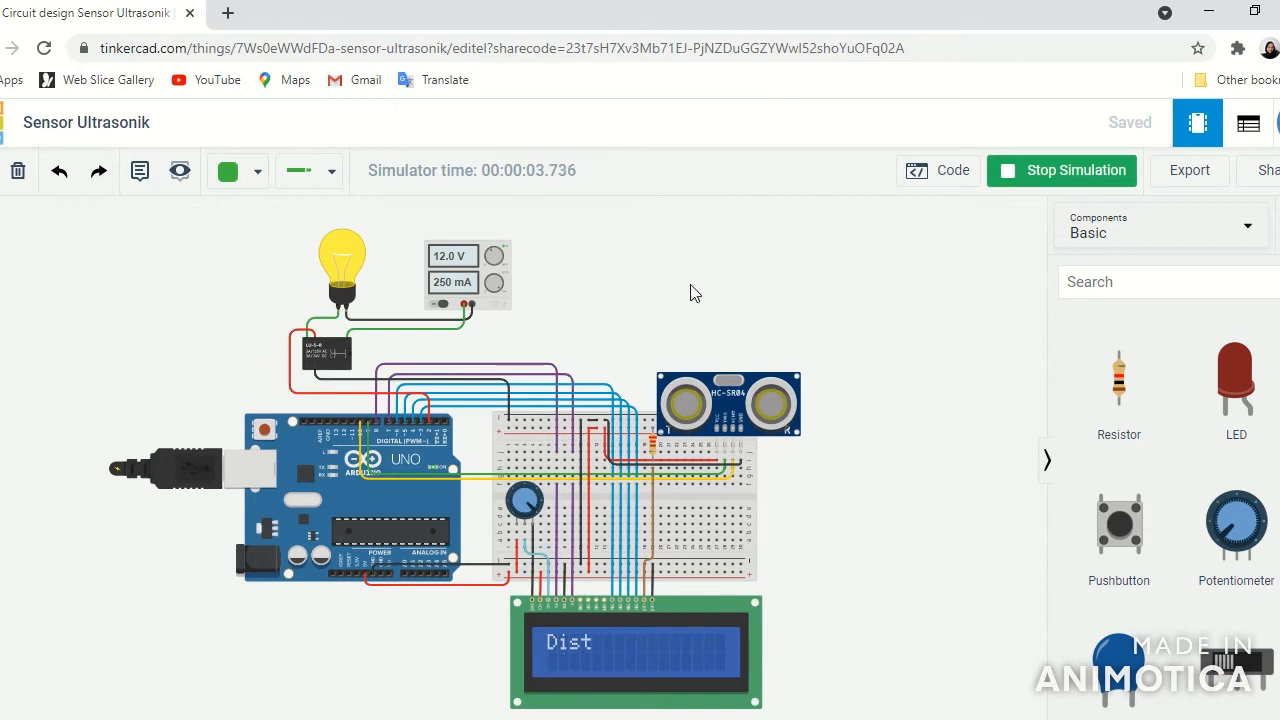
click(730, 385)
drag(726, 242, 708, 306)
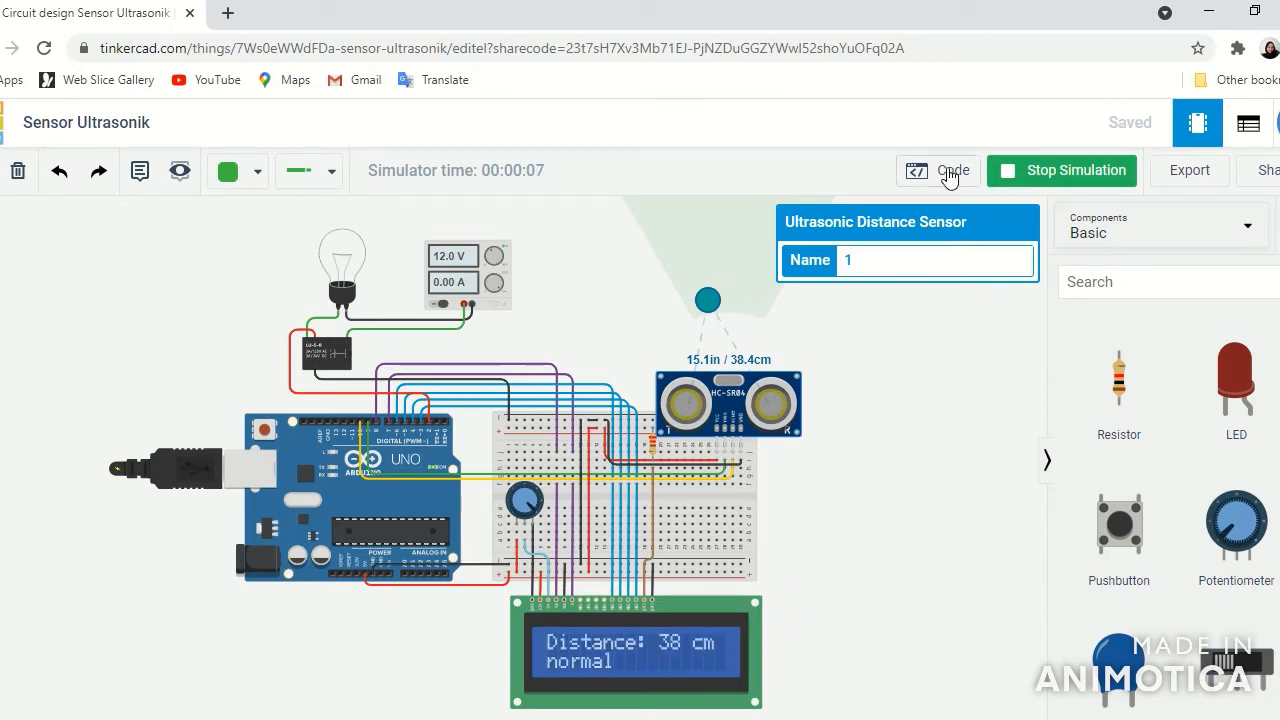
Step: Open the Arduino code and examine the LiquidCrystal include and the pin and baud rate constants against the board's pins
click(950, 171)
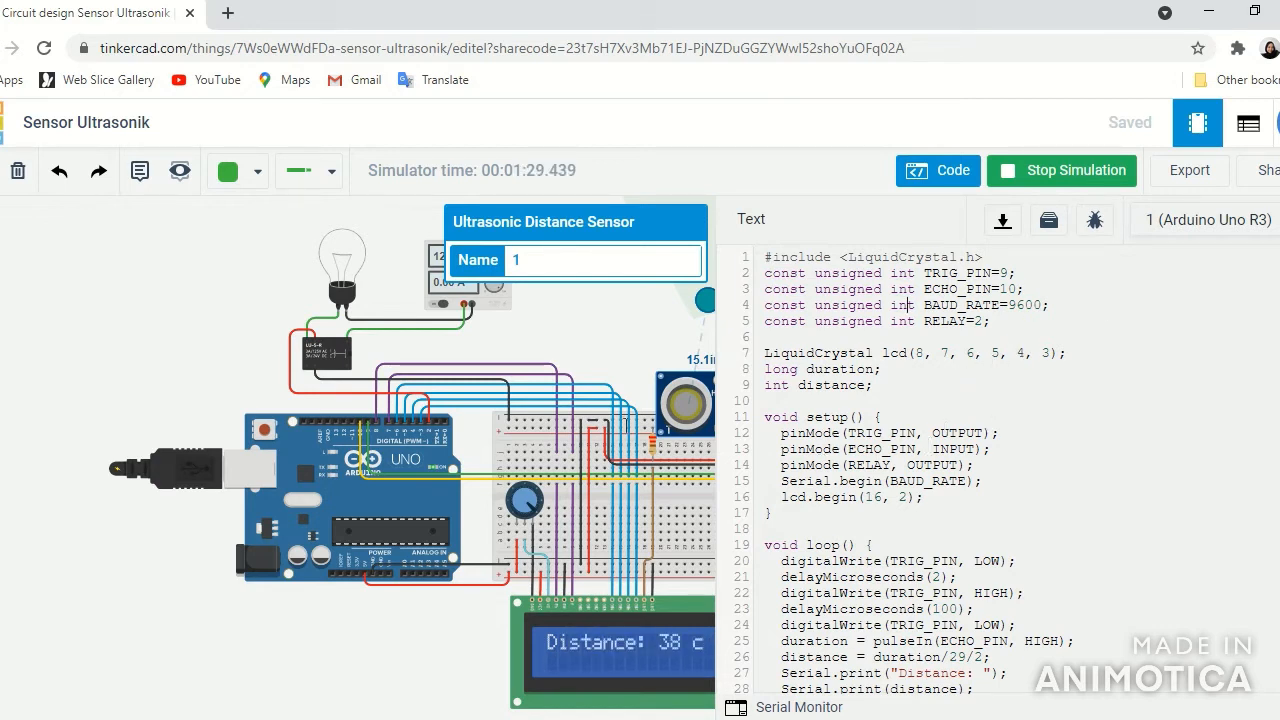
scroll(407, 424, up, 2)
scroll(407, 424, up, 3)
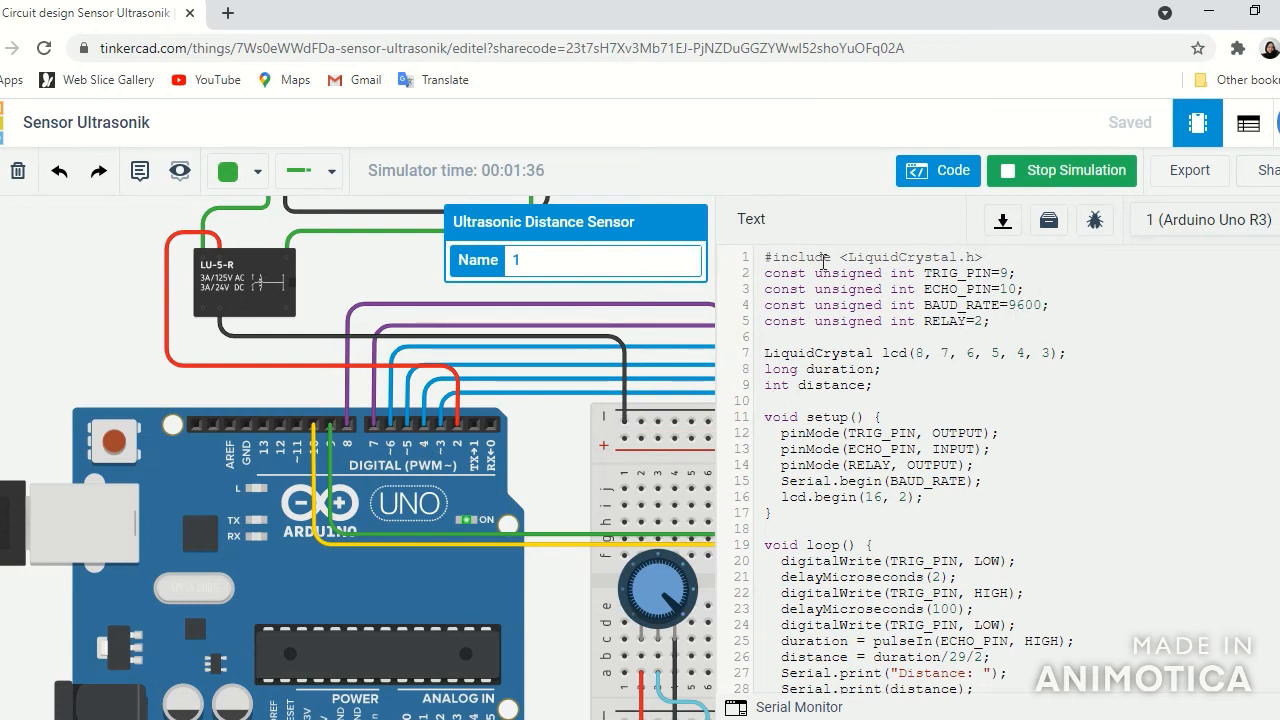
drag(765, 257, 997, 320)
click(925, 305)
scroll(383, 419, up, 2)
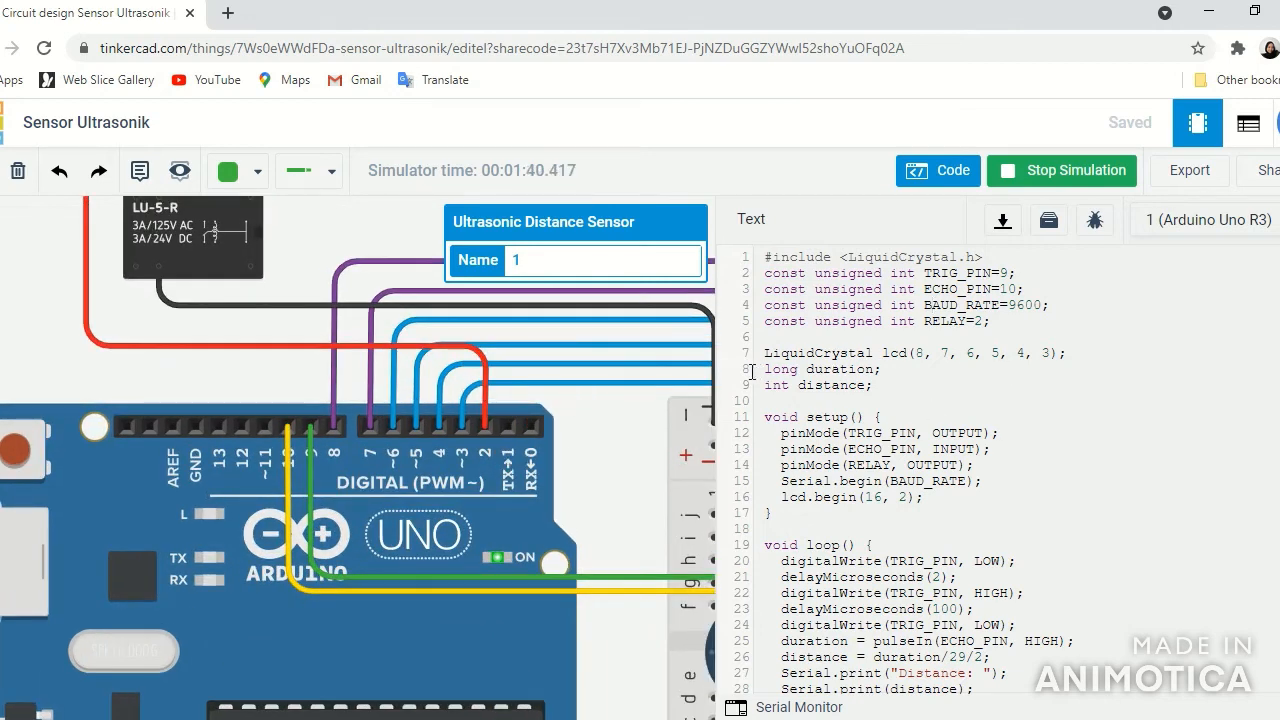
Step: Check the pin numbers in the LiquidCrystal lcd declaration against the wires on the Arduino's digital pins
drag(764, 357, 1066, 354)
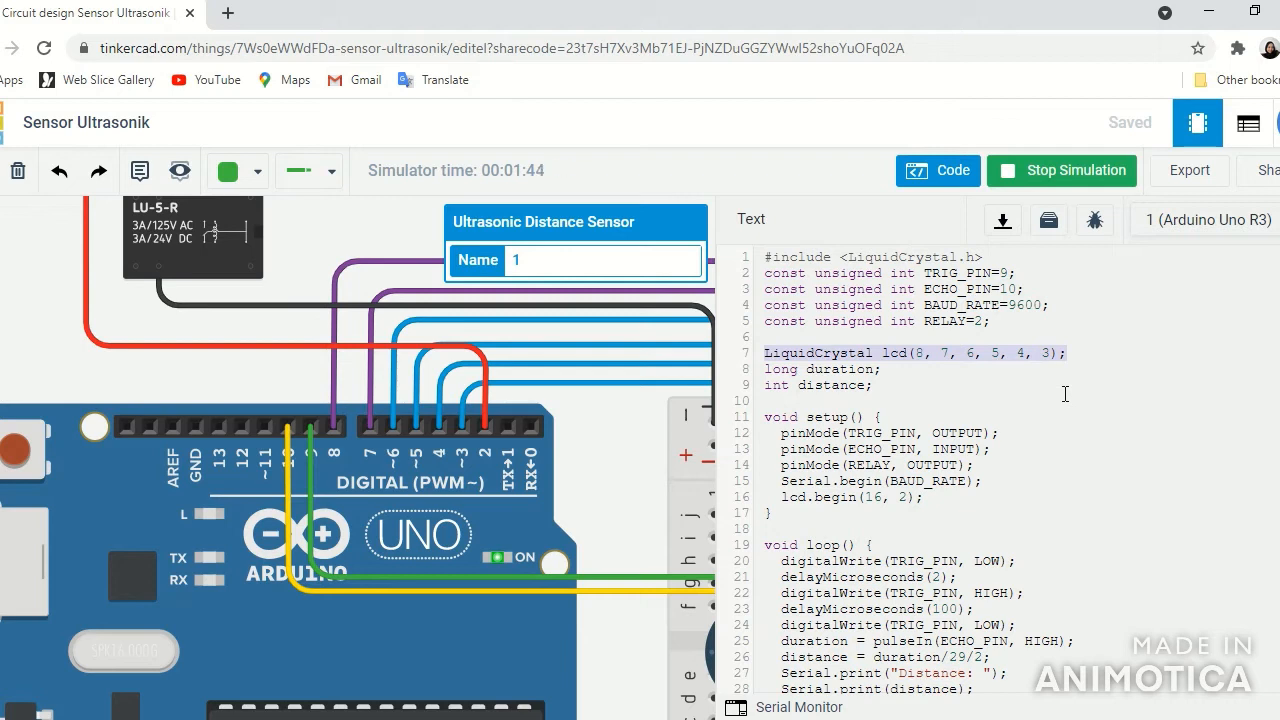
click(1081, 353)
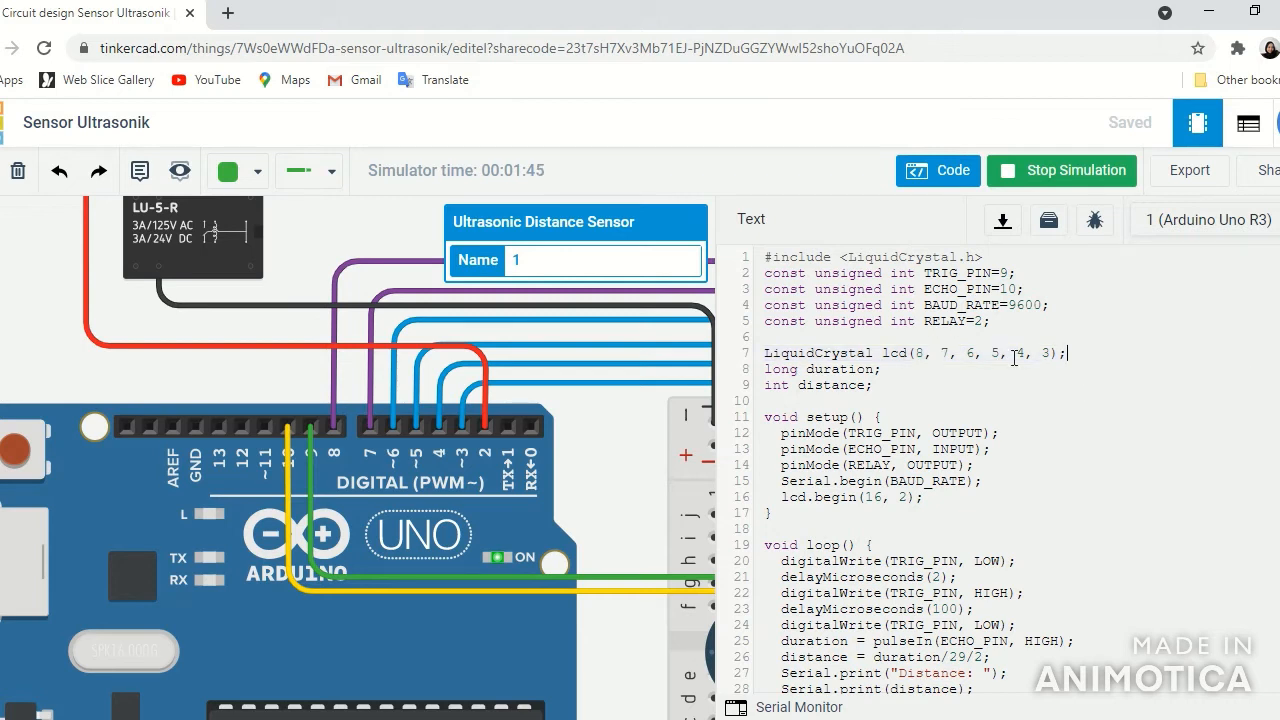
click(991, 348)
click(1014, 347)
click(1042, 348)
click(950, 275)
Step: Compare the TRIG_PIN, ECHO_PIN and RELAY constants with the sensor's wires and the relay's red wire in the circuit
scroll(640, 453, down, 5)
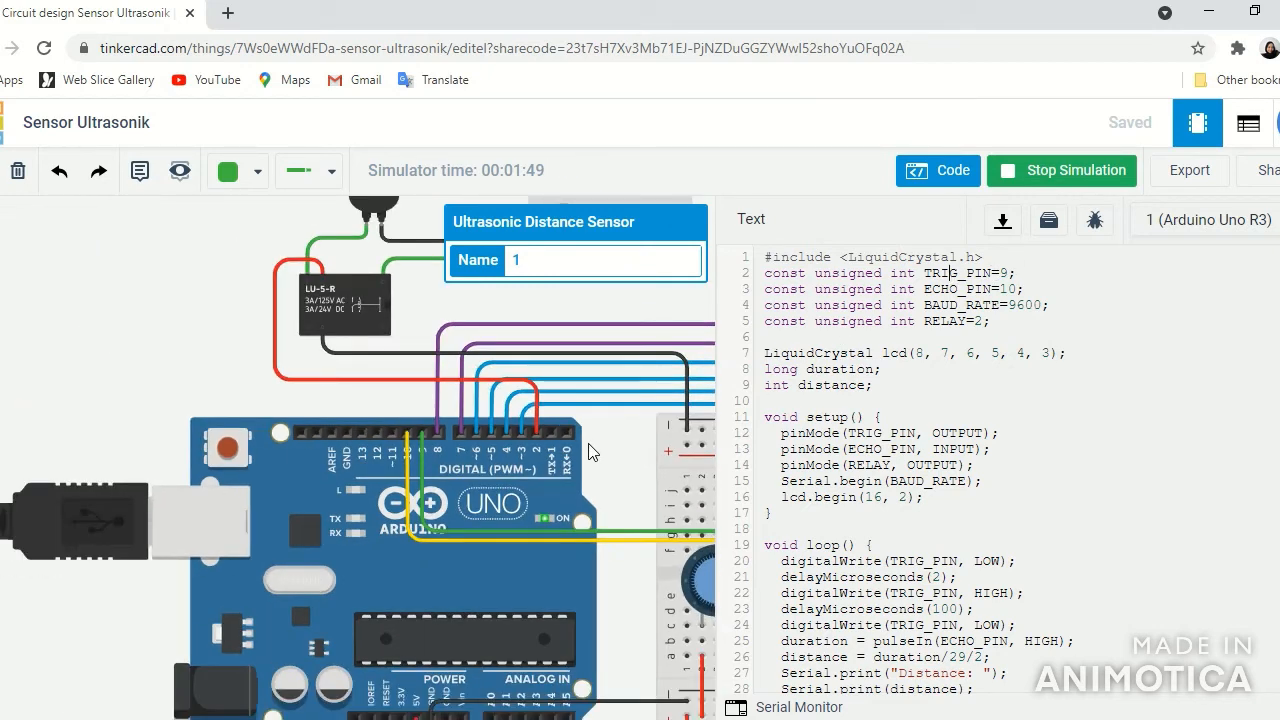
drag(468, 335, 210, 317)
drag(602, 248, 536, 262)
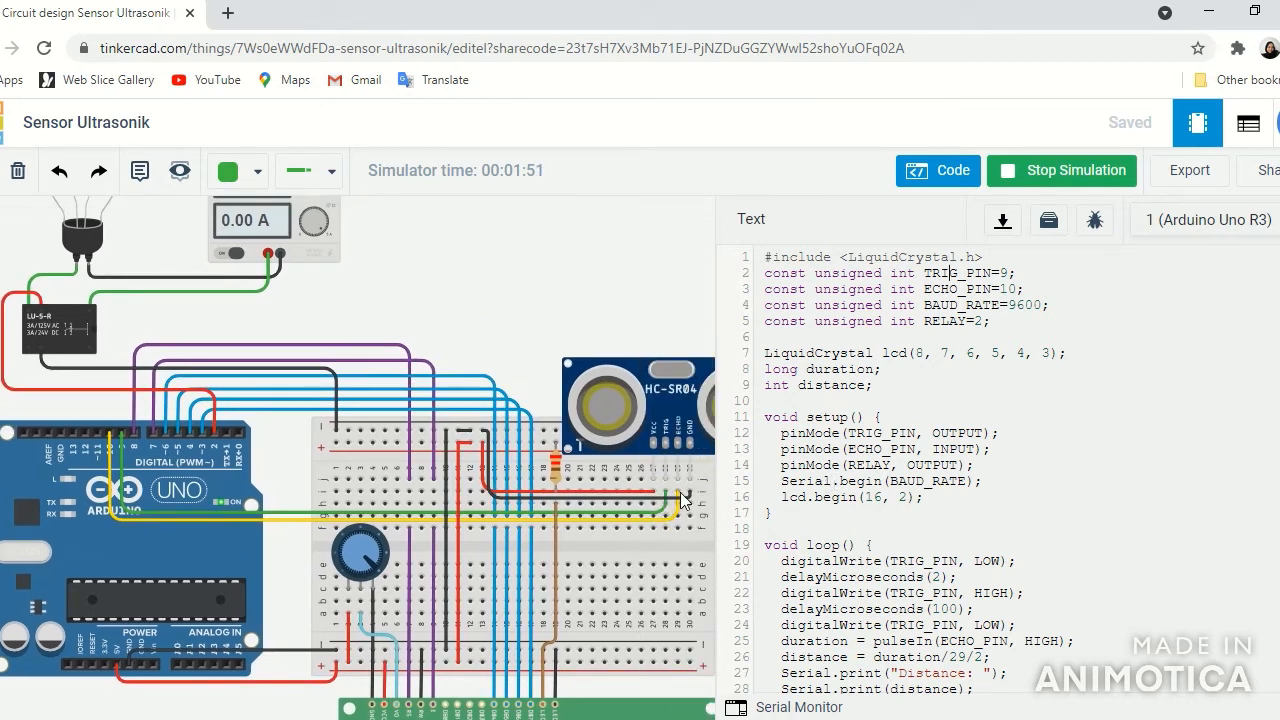
click(1018, 288)
click(83, 392)
click(392, 292)
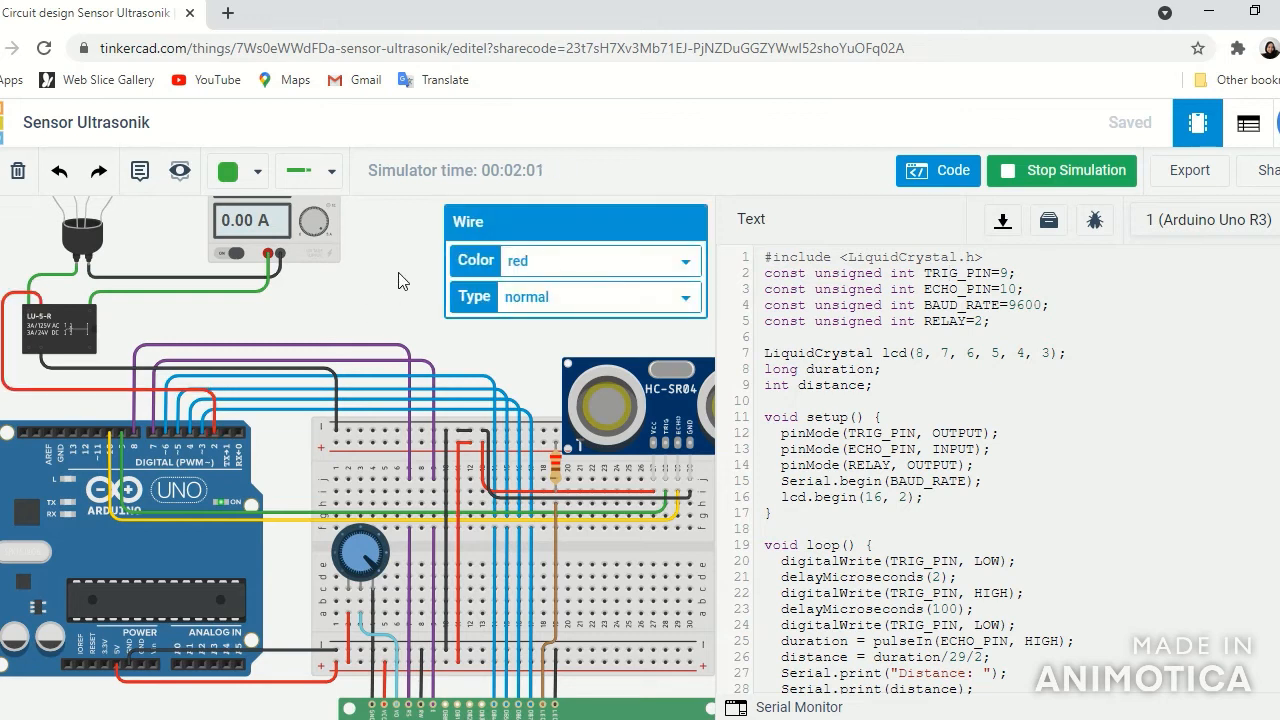
Step: Read through the setup function, checking the pin modes of TRIG_PIN, ECHO_PIN and RELAY
scroll(970, 352, down, 2)
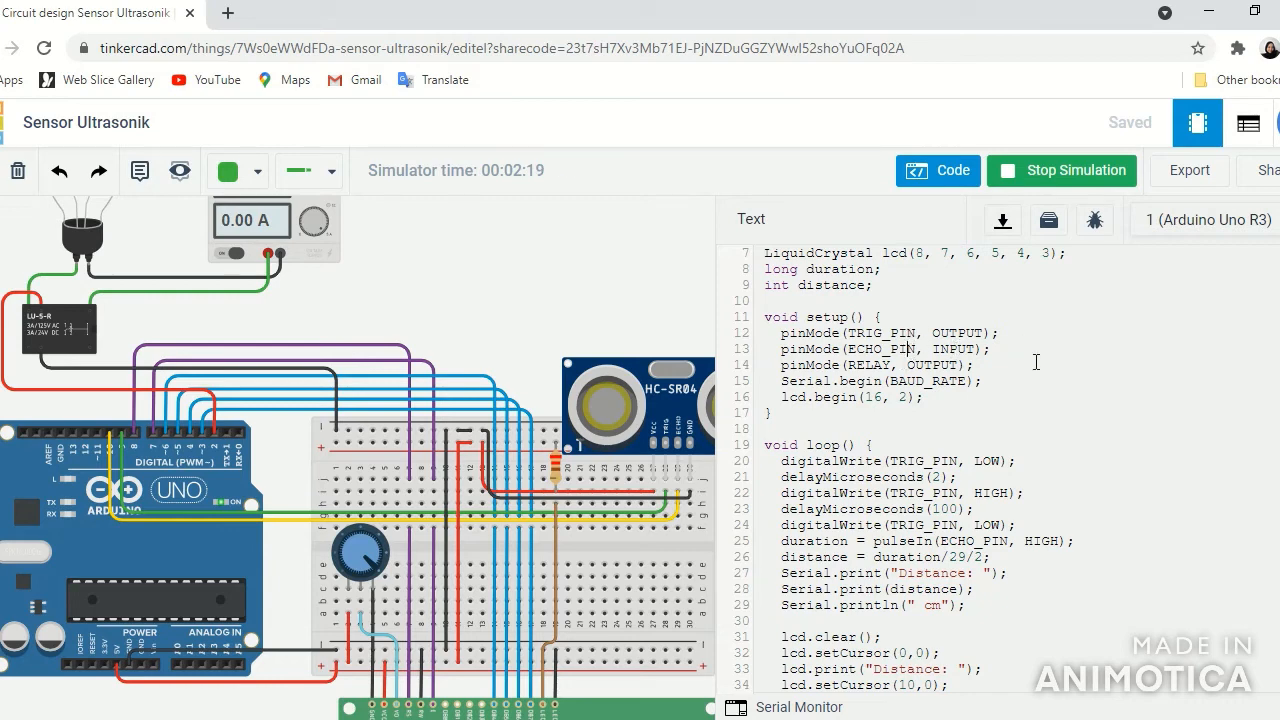
scroll(1041, 360, down, 2)
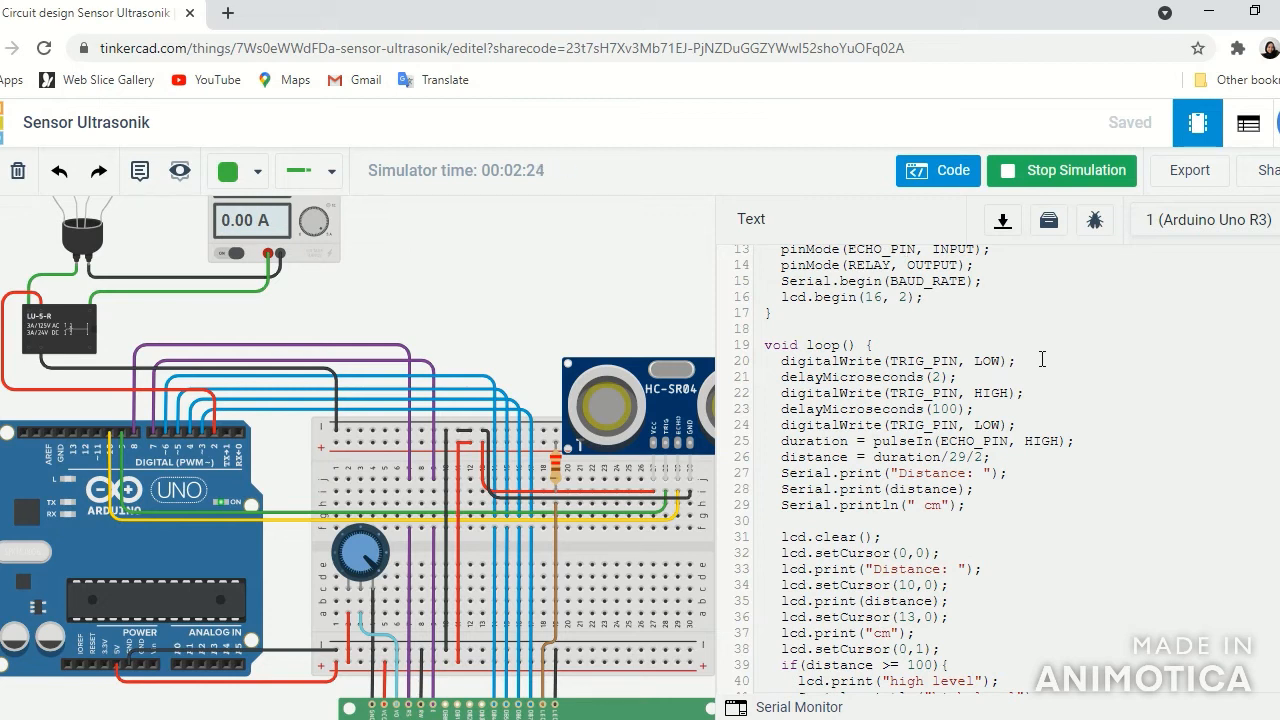
scroll(974, 405, down, 2)
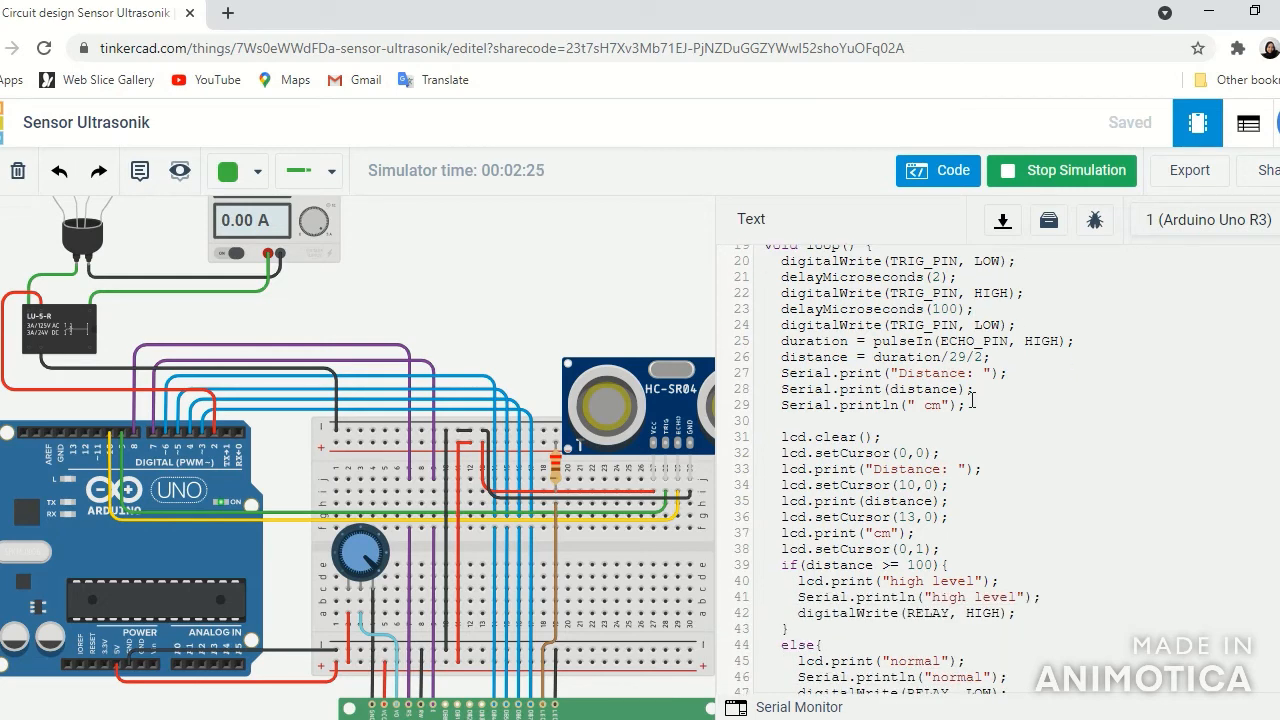
scroll(971, 400, up, 5)
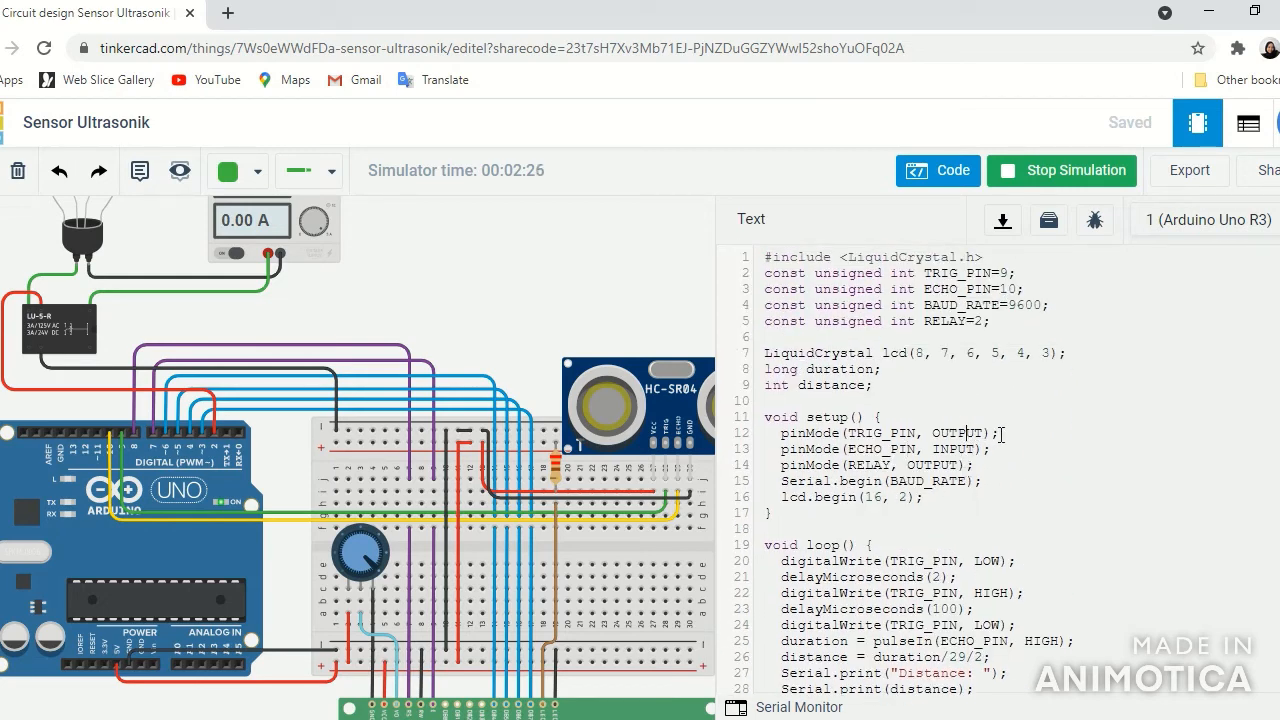
click(957, 449)
click(876, 465)
scroll(900, 400, down, 4)
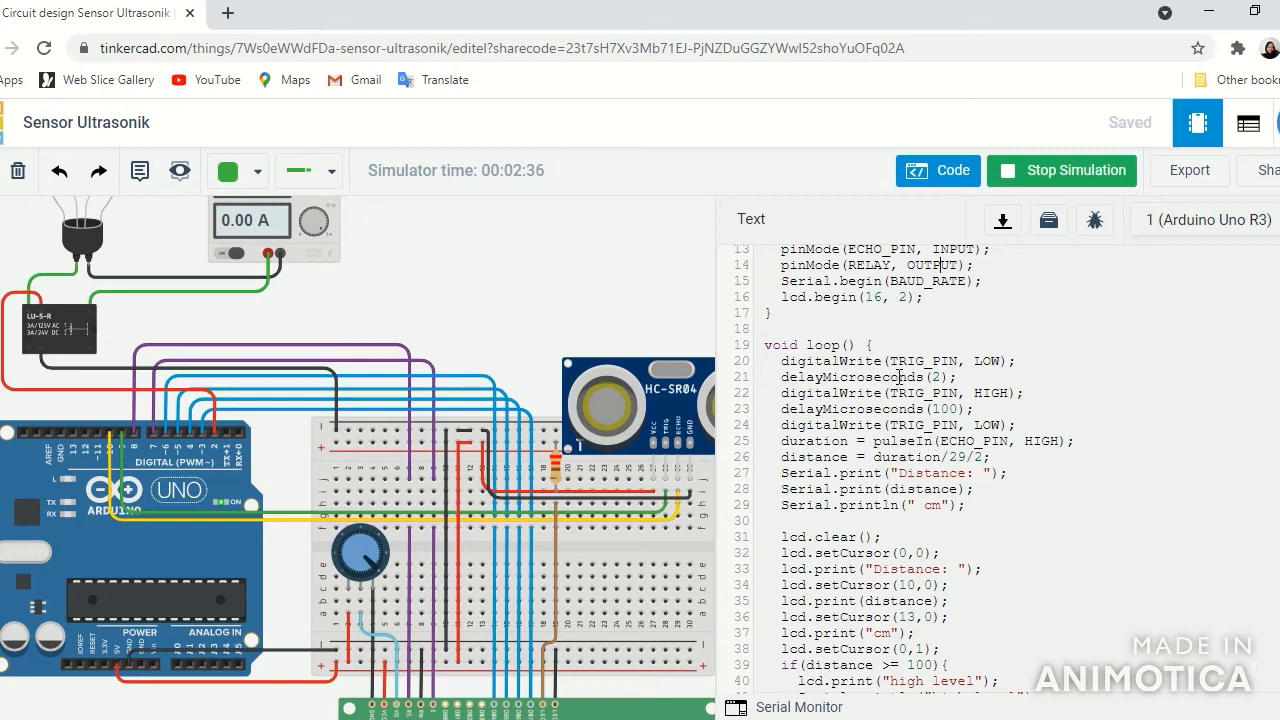
Step: Examine the loop's trigger pulses, the distance formula duration/29/2 and the serial print lines ending in " cm"
scroll(899, 380, up, 3)
scroll(899, 377, down, 3)
scroll(928, 378, down, 2)
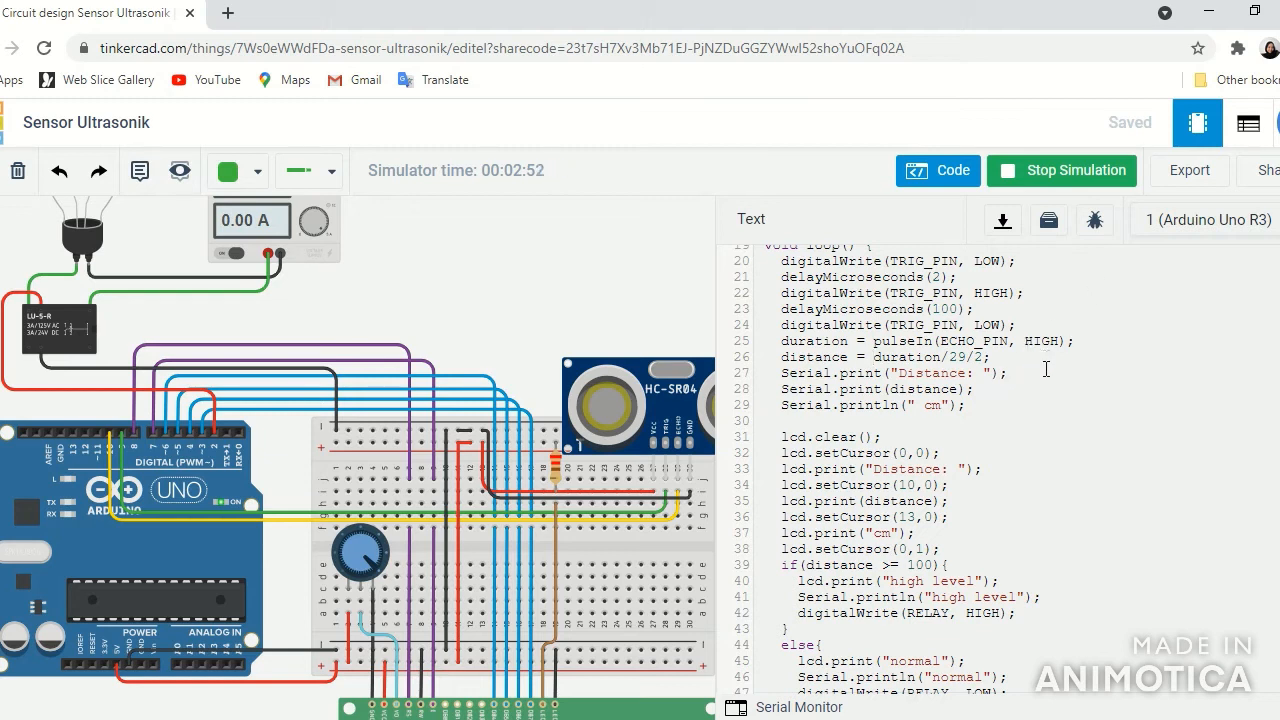
drag(873, 358, 940, 358)
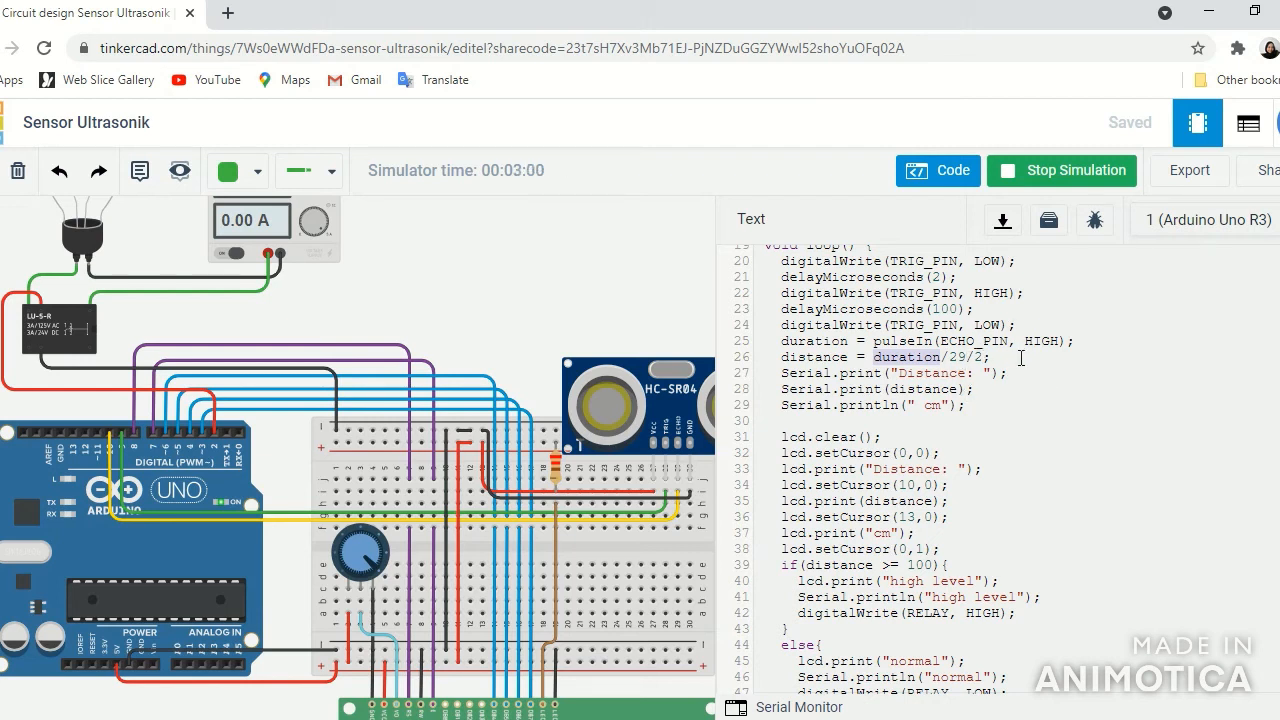
click(1021, 358)
drag(875, 357, 991, 357)
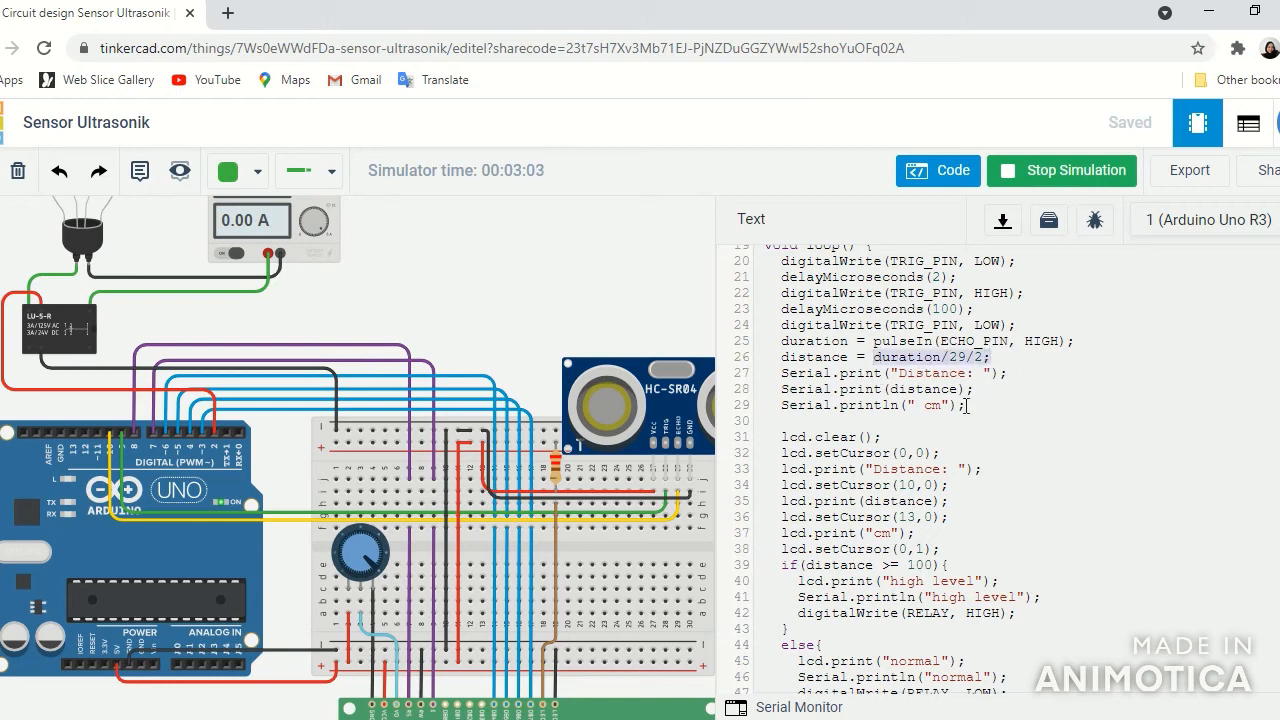
drag(924, 405, 968, 400)
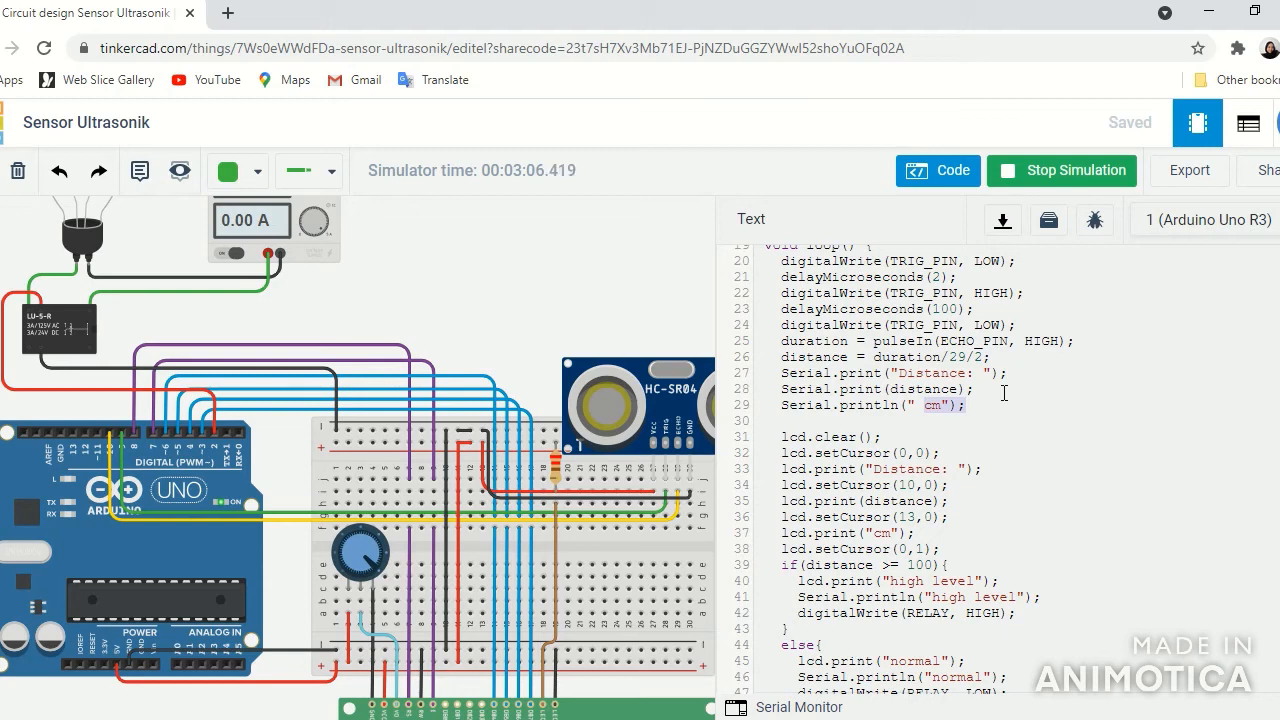
Step: Read the LCD output lines of the loop, checking the cursor positions for the distance label, value and "cm" unit
scroll(1004, 393, down, 1)
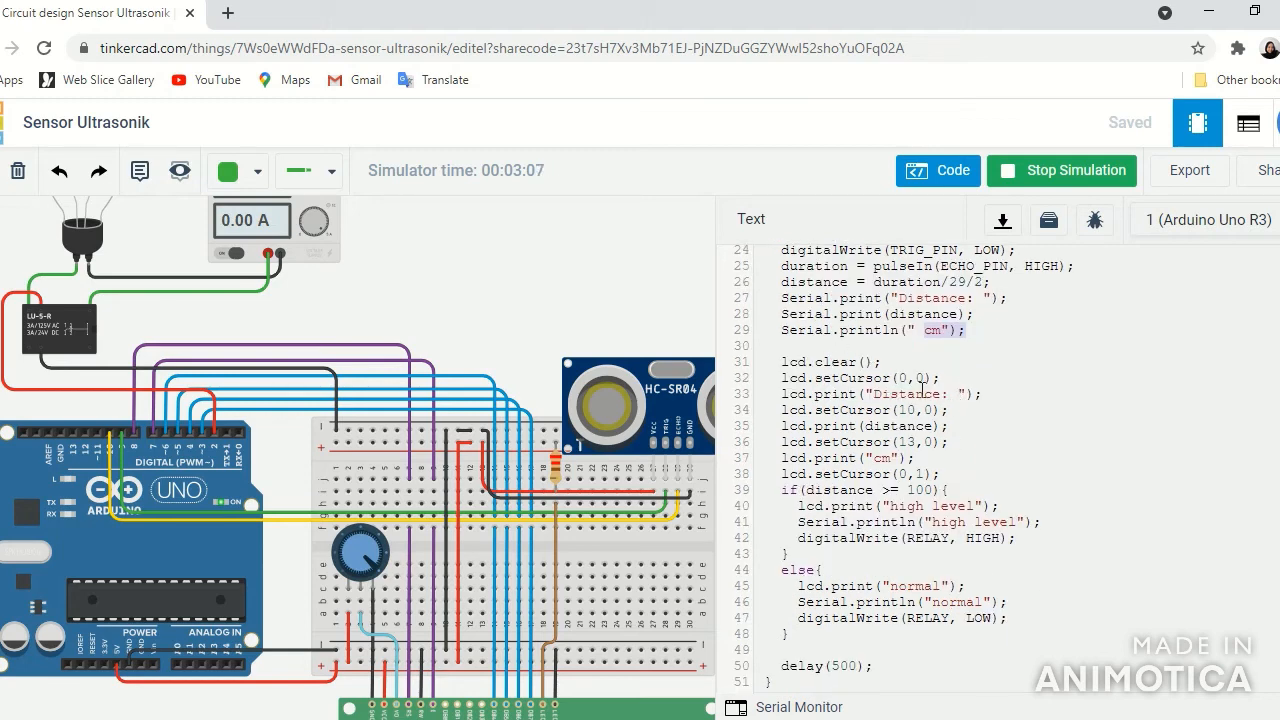
click(941, 396)
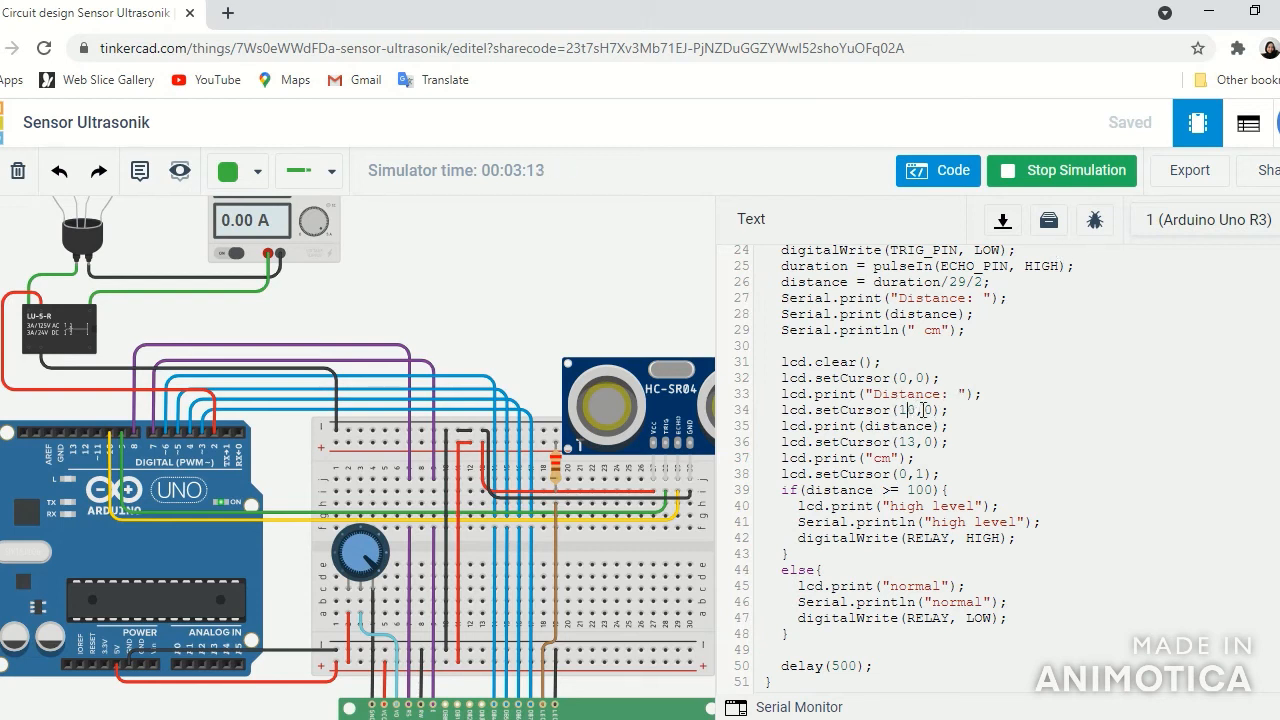
click(898, 442)
Step: Examine the distance >= 100 condition, the RELAY HIGH and LOW outputs in its if and else branches, and the delay(500) line
drag(774, 491, 797, 506)
drag(942, 505, 950, 530)
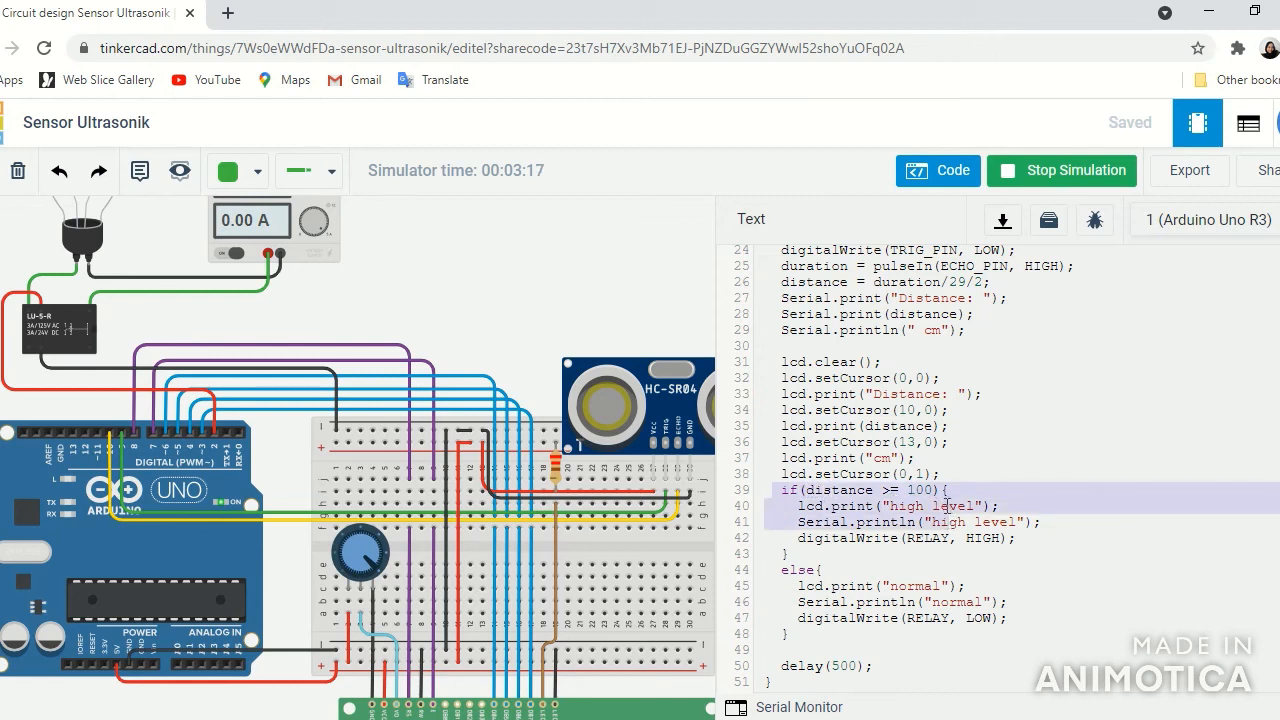
click(1038, 413)
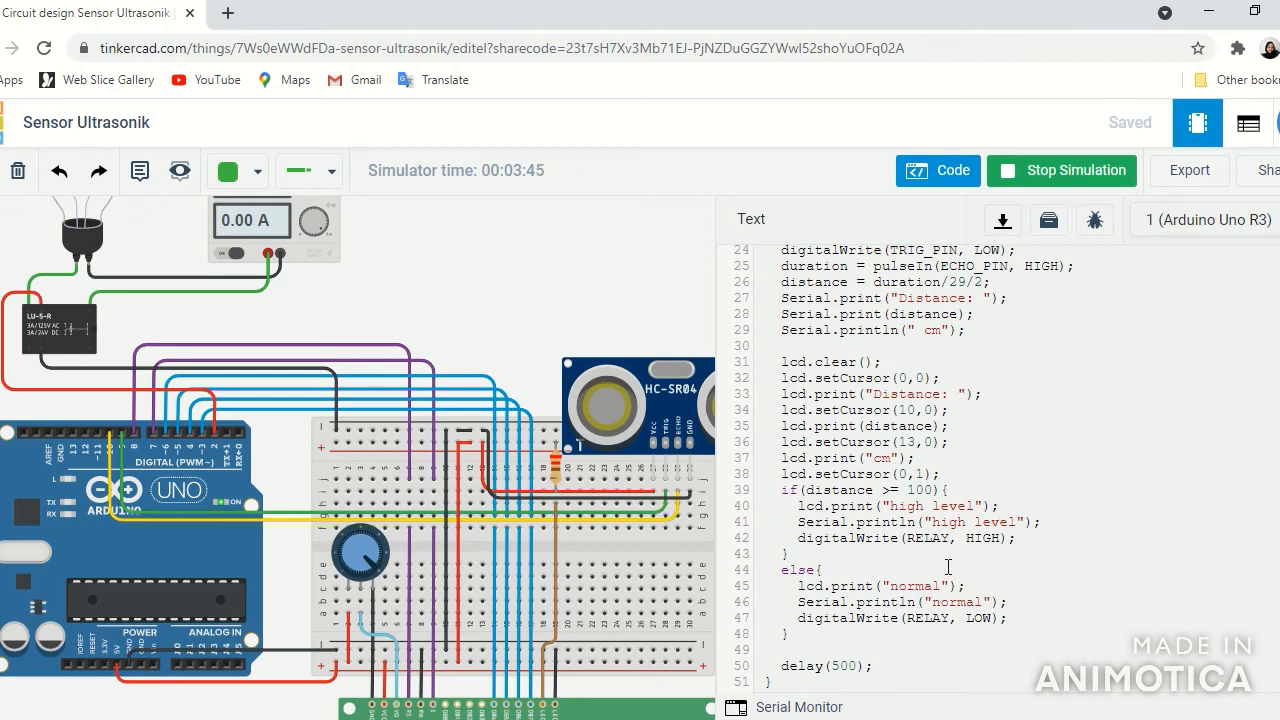
double_click(985, 538)
drag(966, 618, 1030, 618)
drag(797, 666, 878, 666)
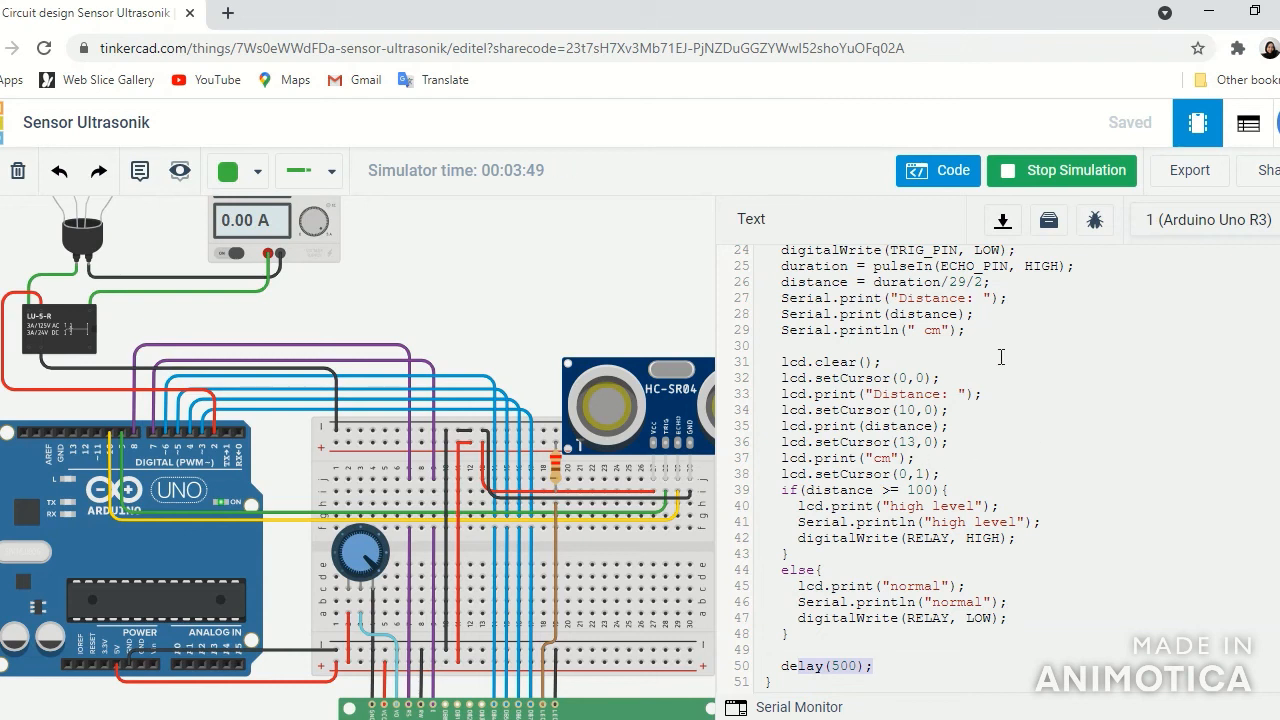
Step: Open the Serial Monitor and compare its distance output with the LCD text in the full circuit
click(820, 706)
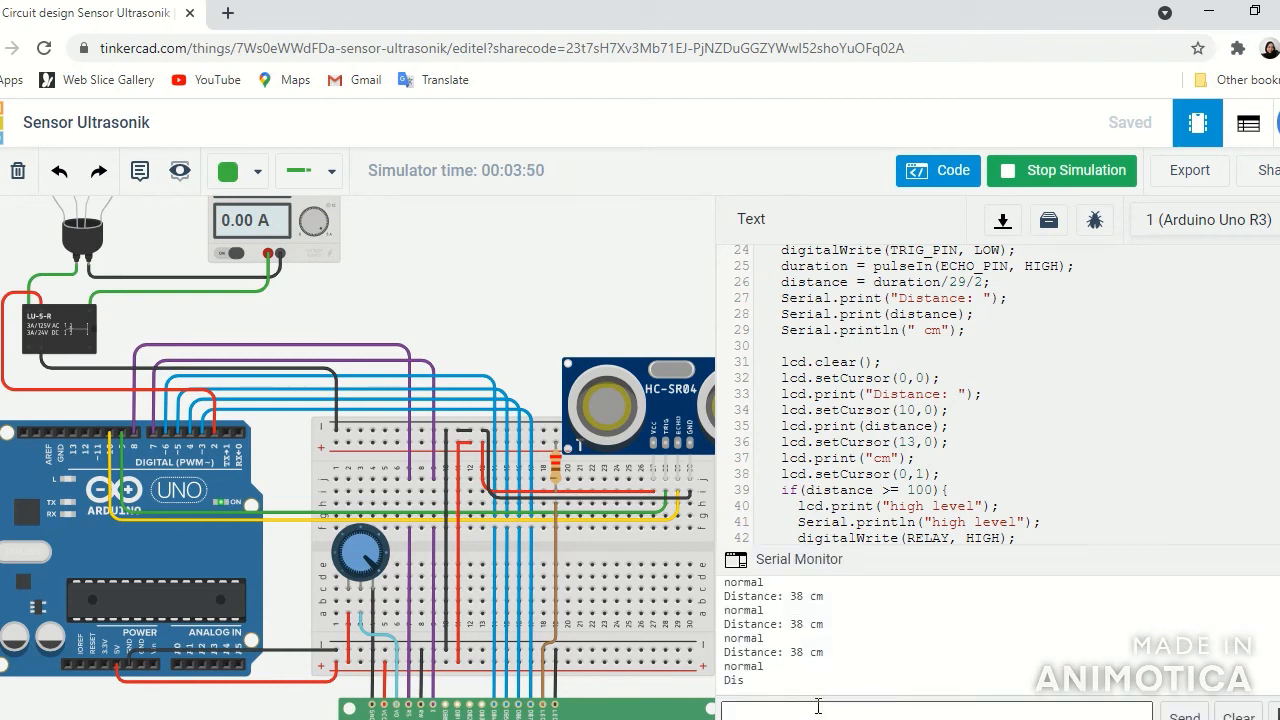
drag(566, 223, 495, 265)
scroll(589, 305, down, 5)
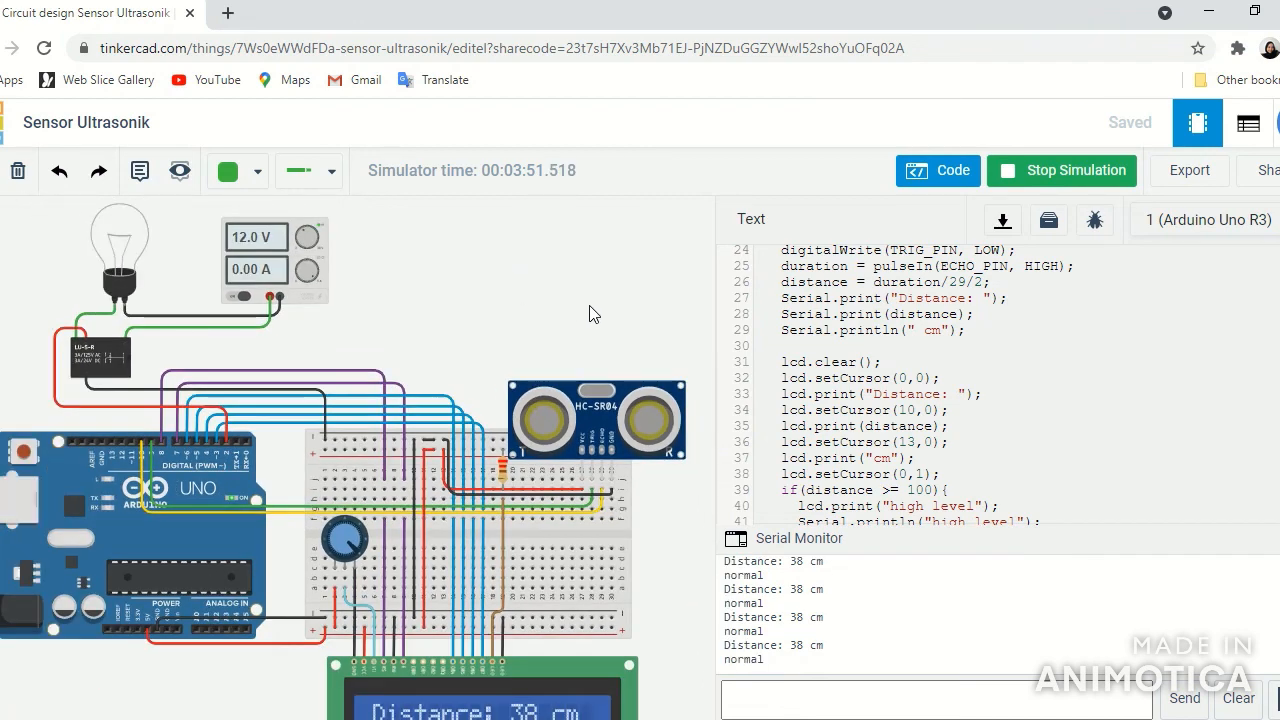
scroll(568, 321, down, 2)
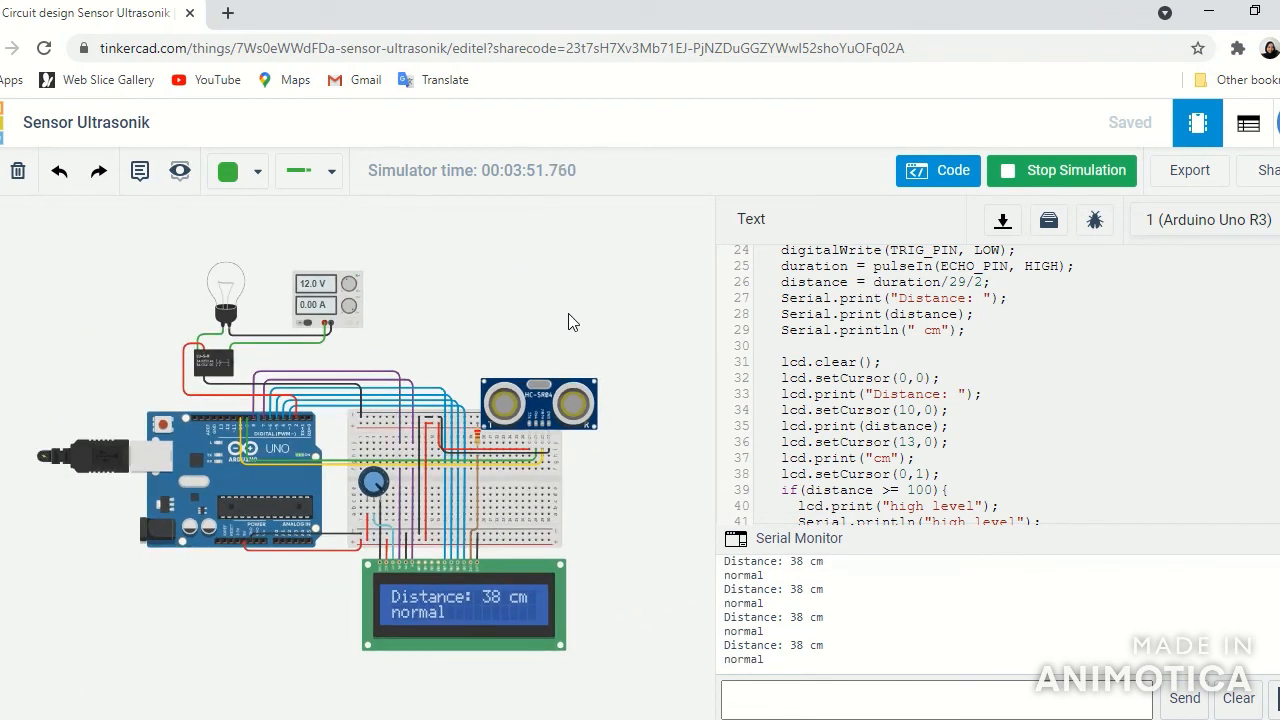
mouse_move(611, 310)
mouse_down()
mouse_move(649, 310)
mouse_move(632, 300)
mouse_up()
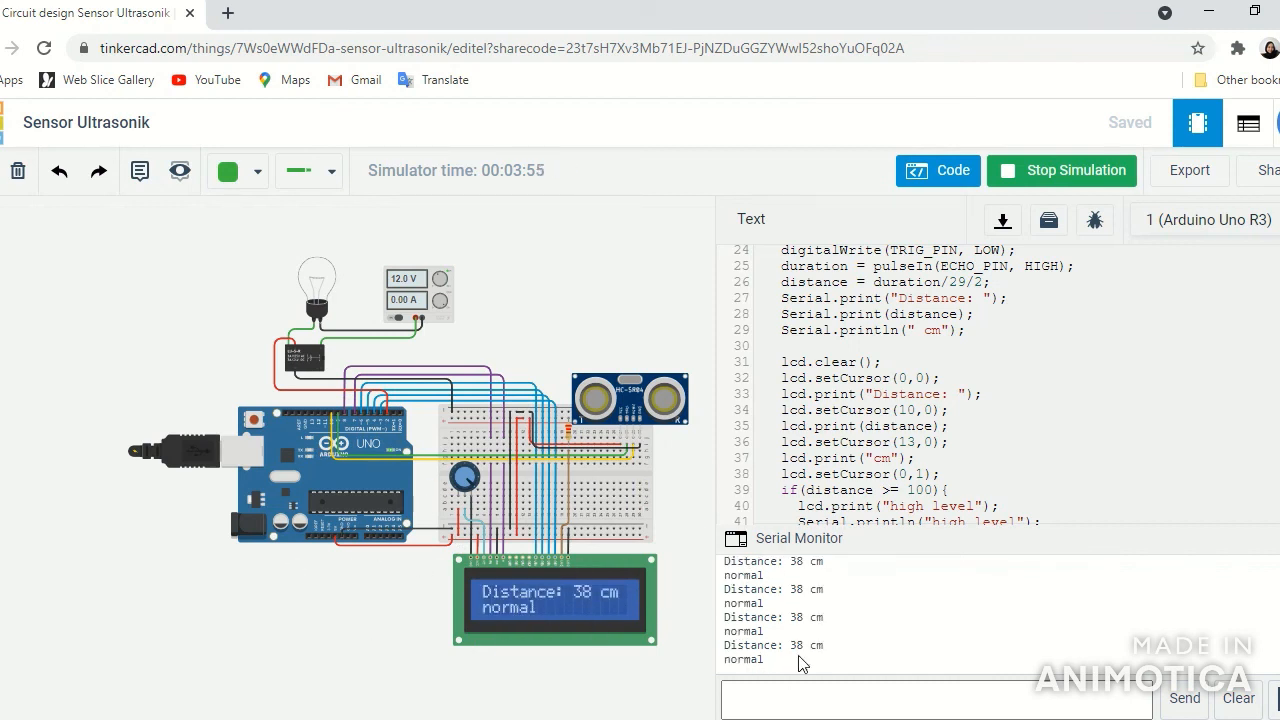
Step: Select the ultrasonic sensor and move its simulated target beyond 100 cm, ending at about 110.6 cm
click(645, 378)
drag(610, 308, 614, 284)
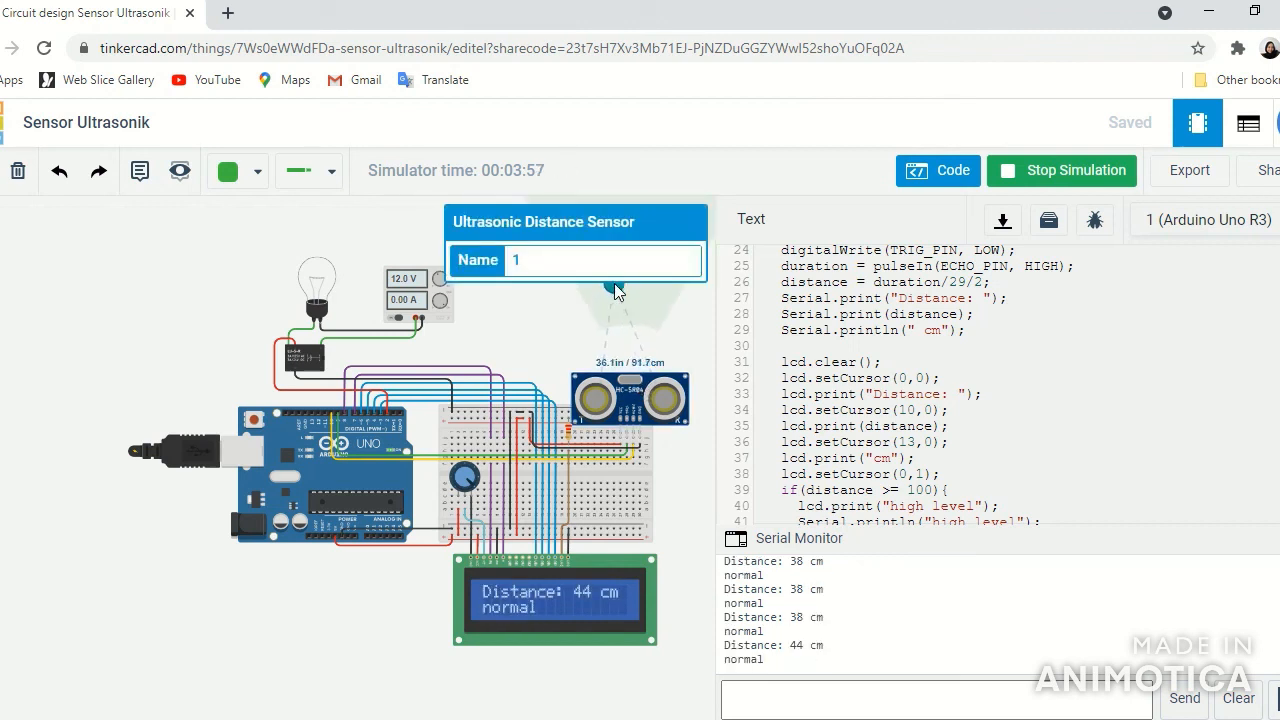
drag(522, 343, 470, 420)
click(579, 458)
drag(560, 357, 584, 301)
click(577, 412)
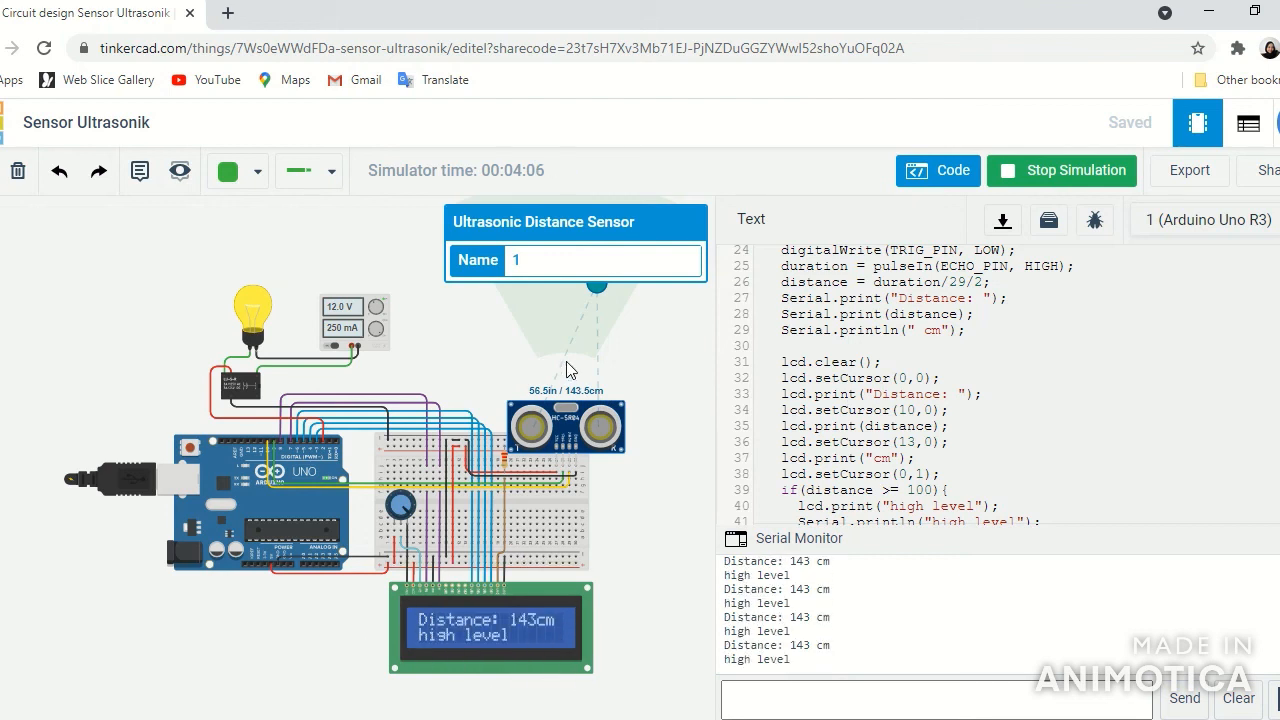
drag(597, 288, 537, 312)
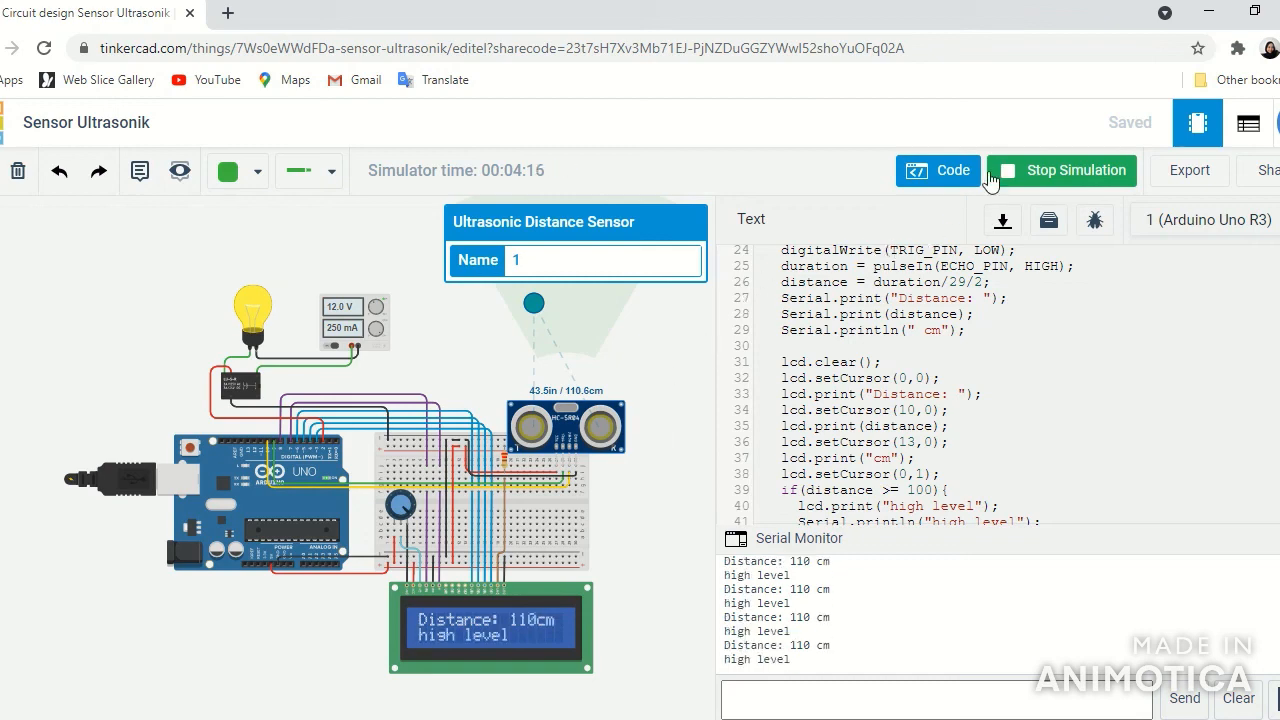
Step: Review the code again down to the if/else relay block, compare it with the running circuit, and deselect the ultrasonic sensor
scroll(950, 435, up, 8)
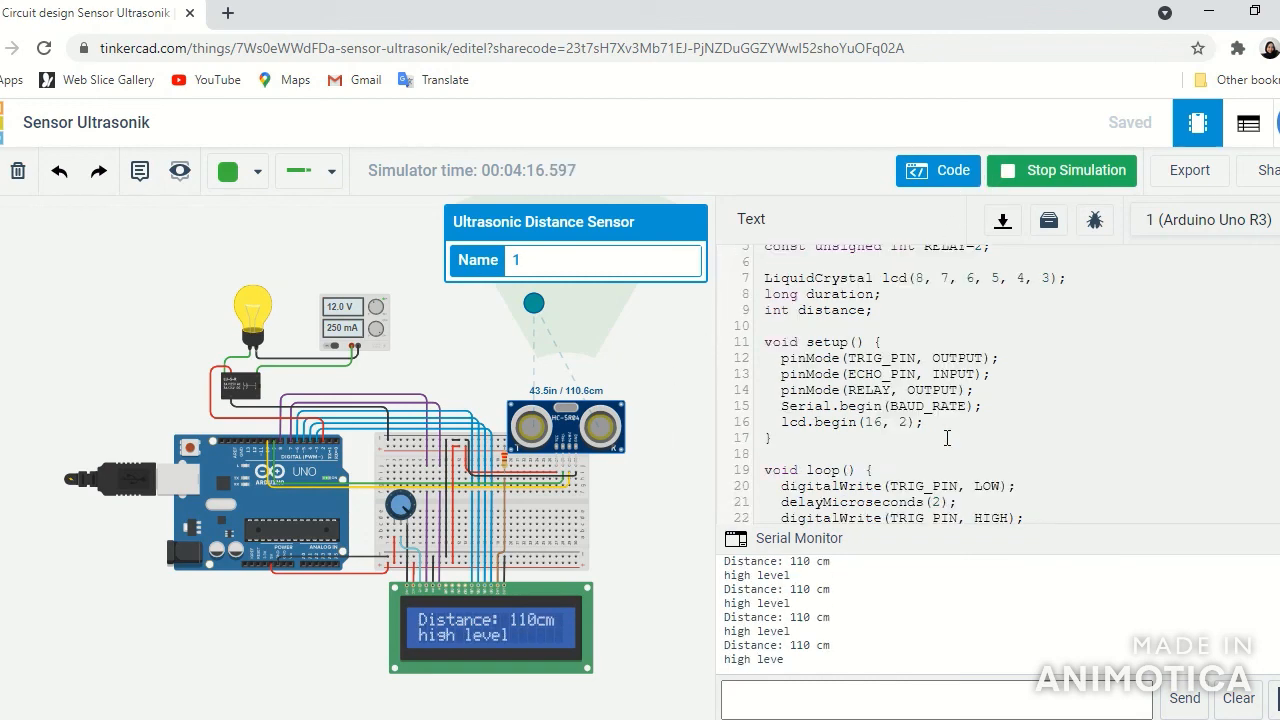
scroll(979, 399, down, 8)
scroll(979, 399, down, 4)
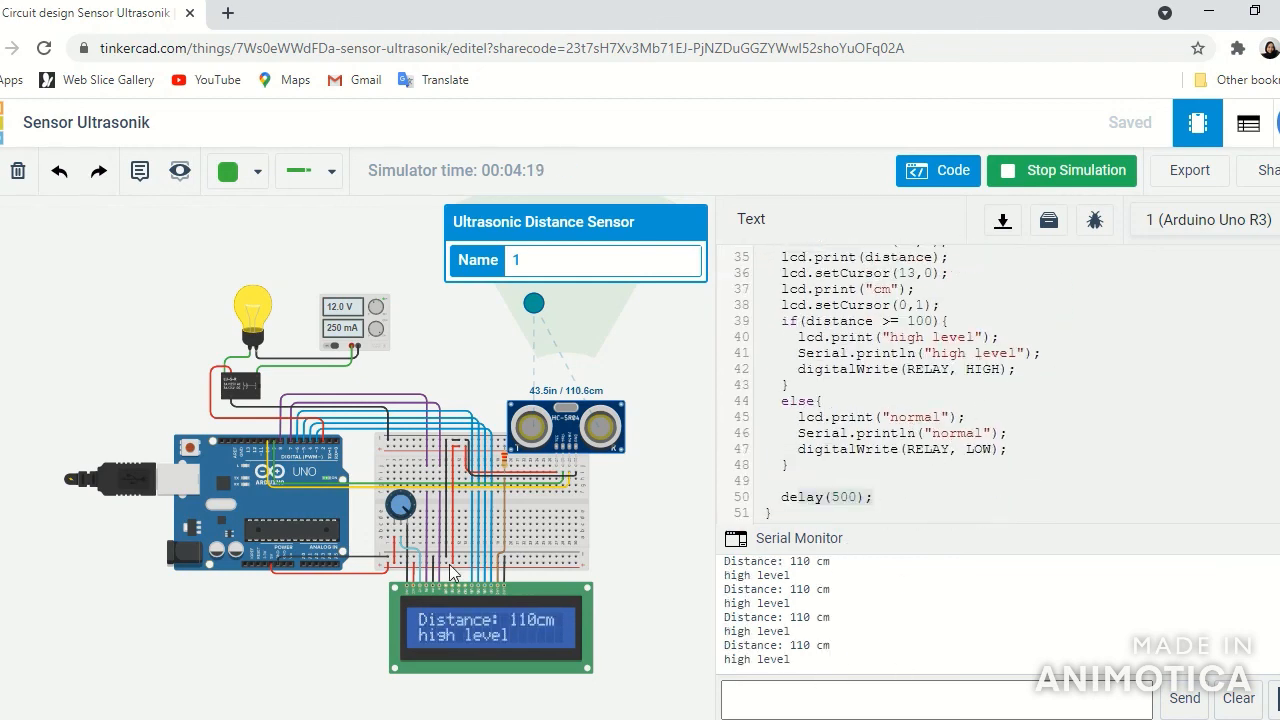
click(674, 366)
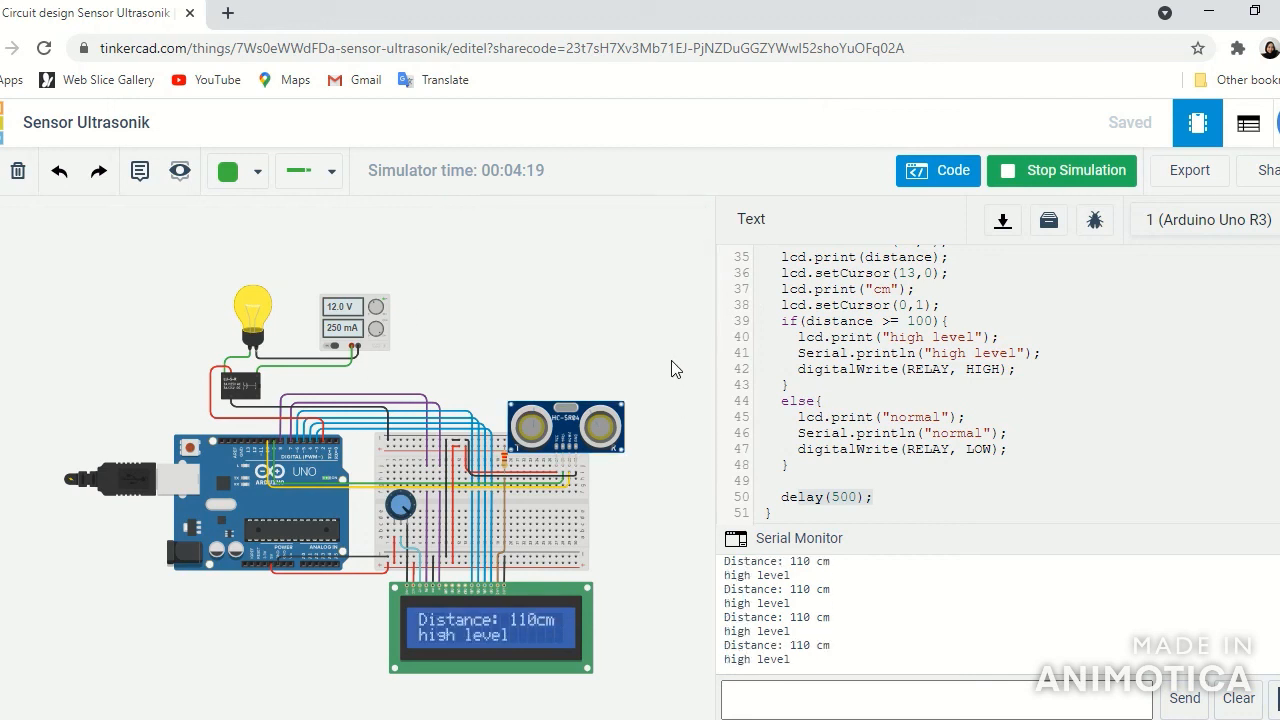